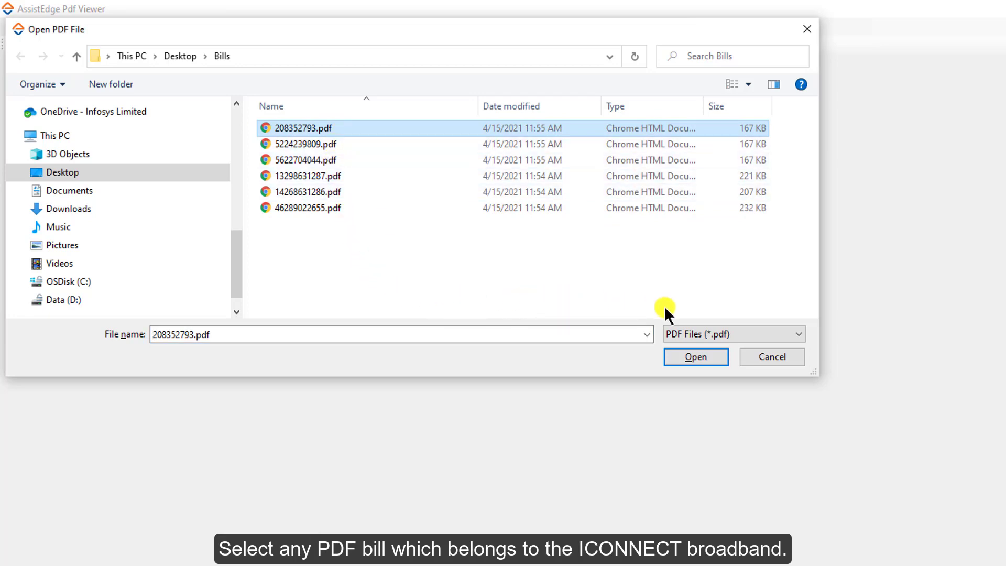
Load 208352793.pdf and start a new extraction template, showing its field configuration options
click(690, 355)
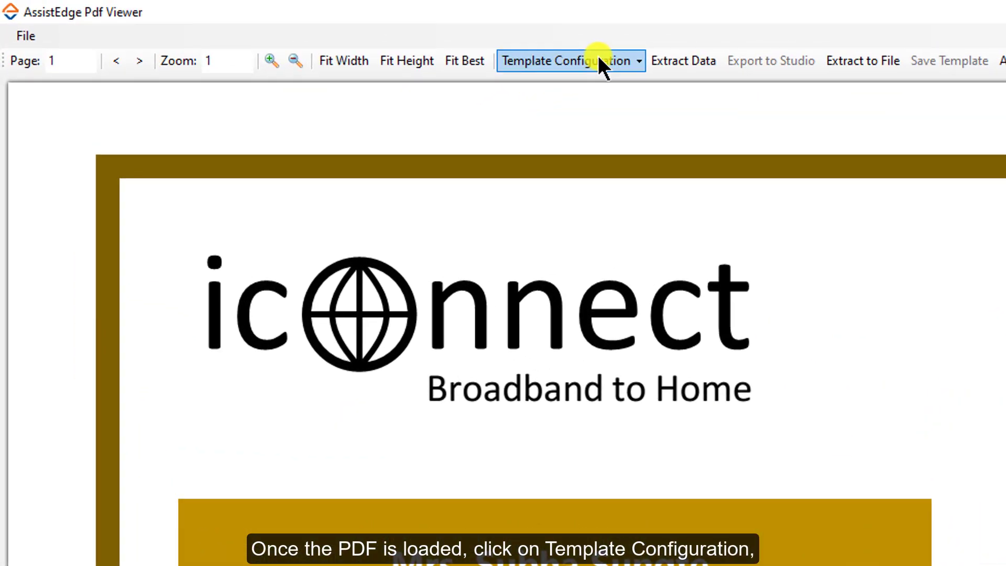
click(304, 30)
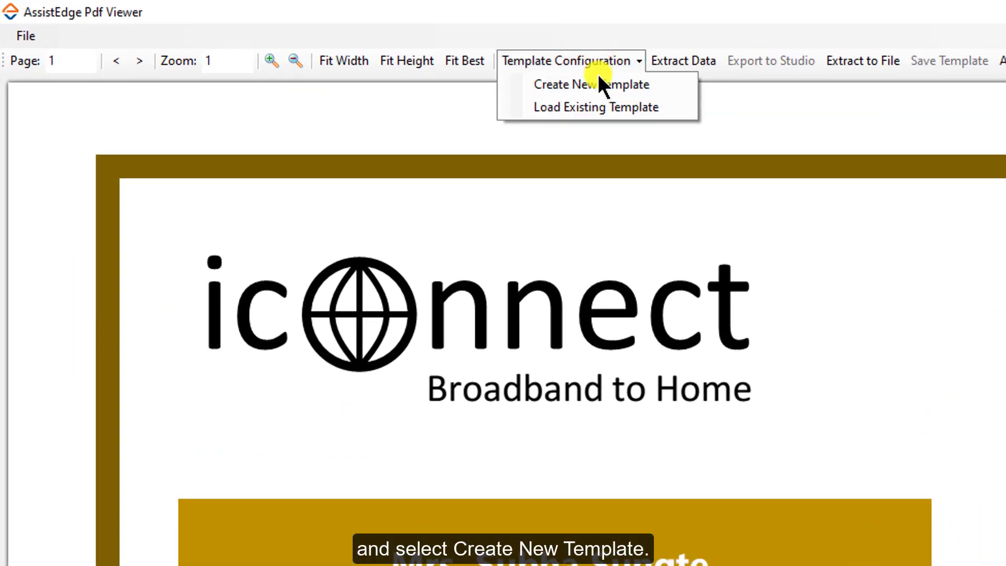
click(590, 86)
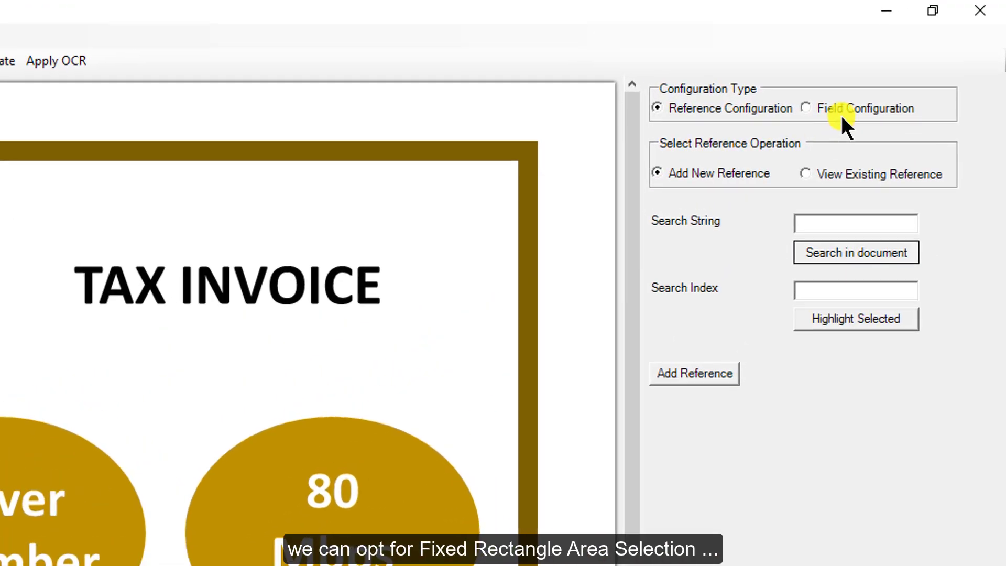
click(926, 55)
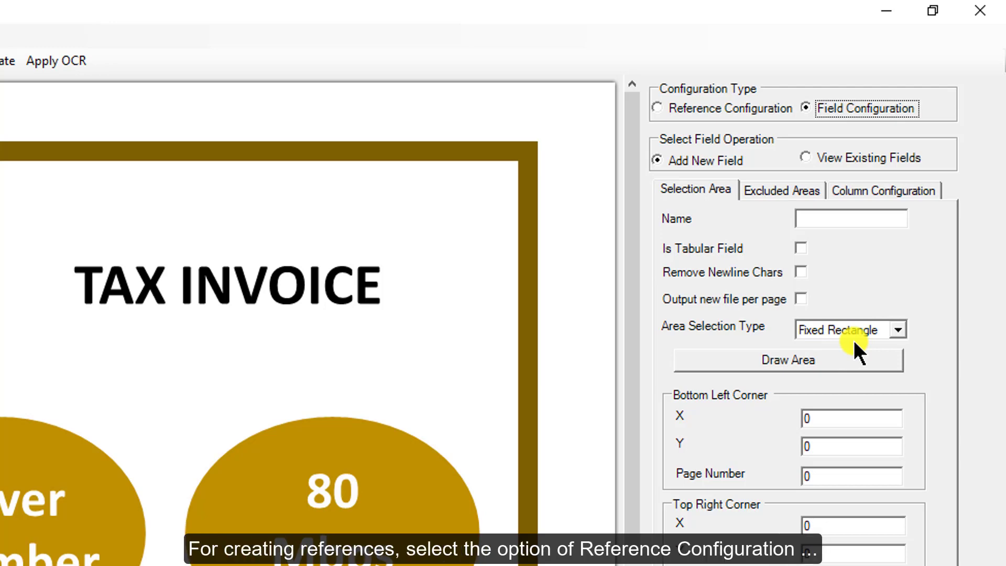
Add a 'Bill number' reference after confirming the text is found in the bill
click(657, 108)
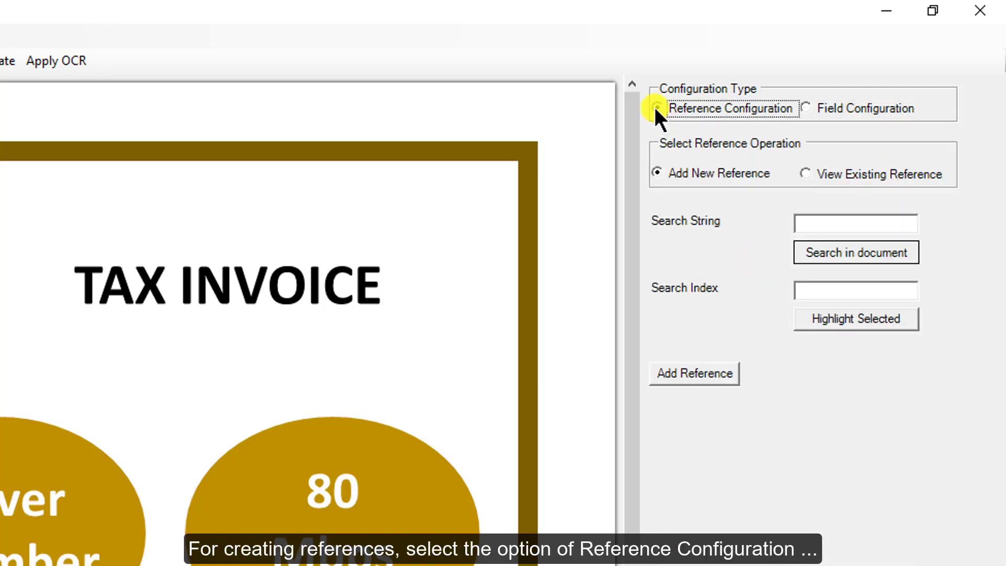
click(658, 174)
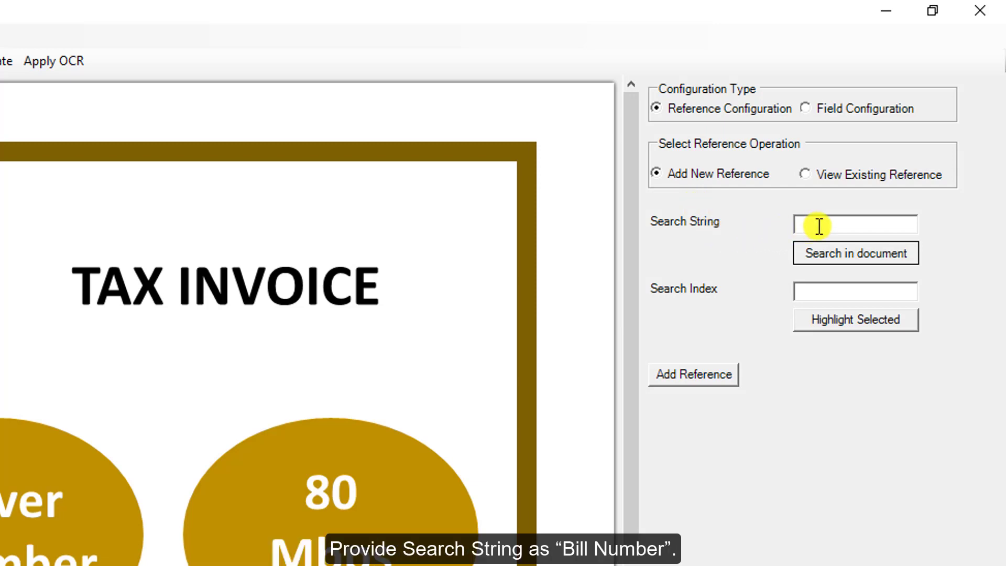
text(Bi)
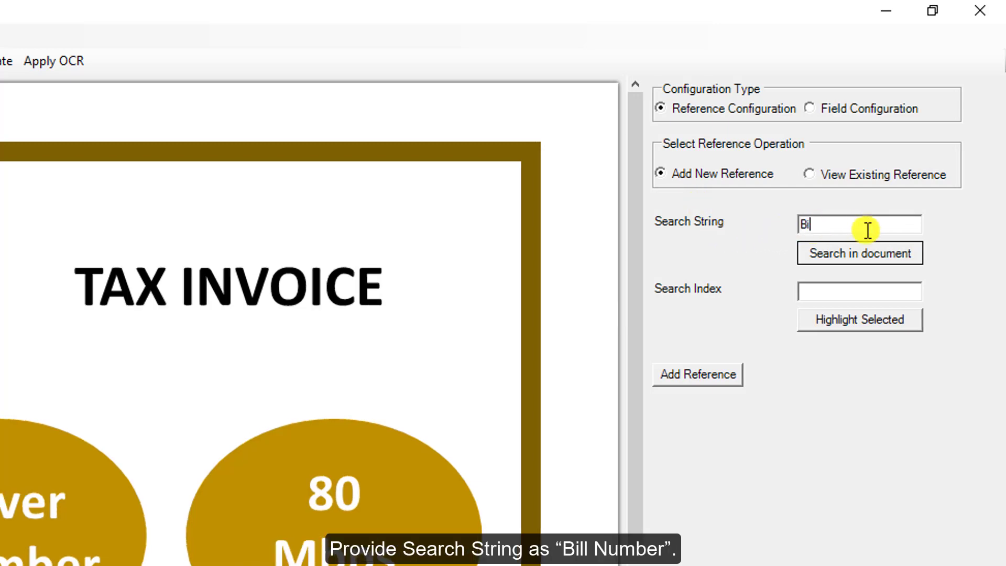
text(ll number)
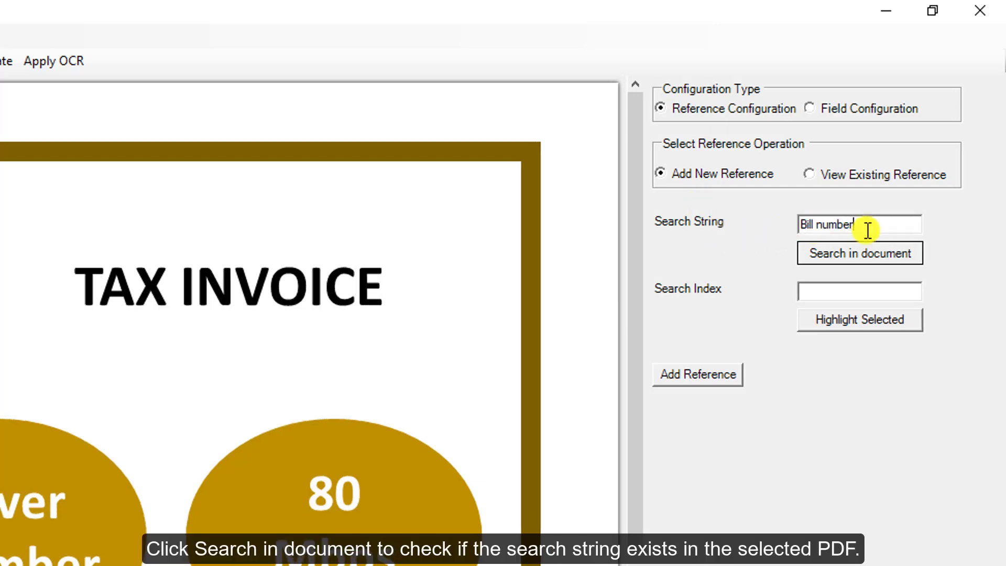
click(884, 254)
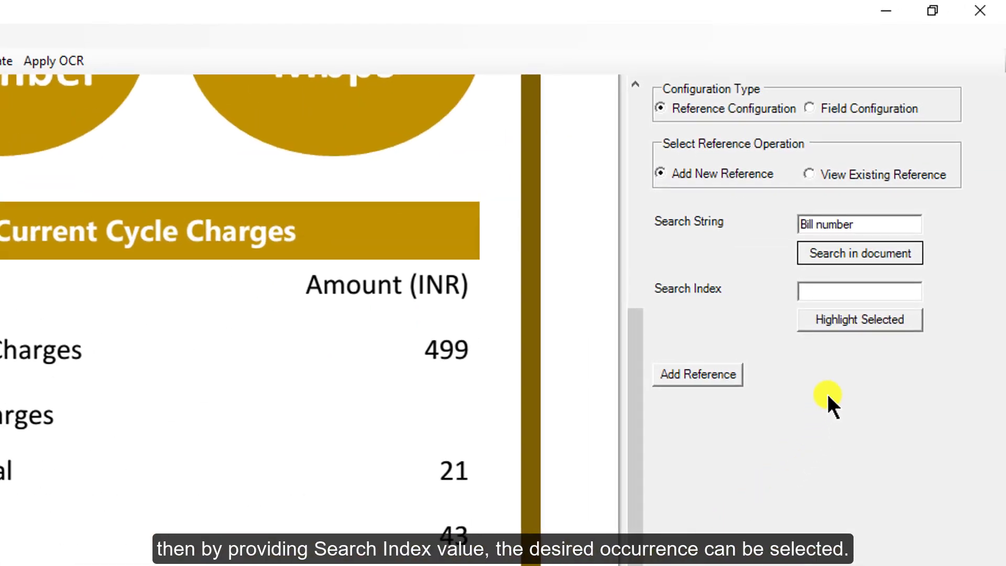
click(853, 291)
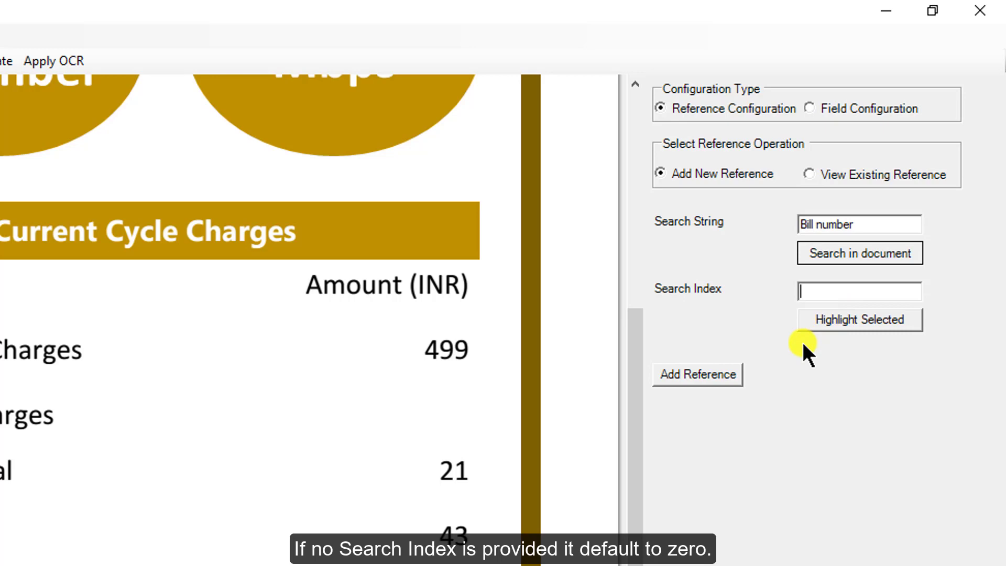
click(727, 373)
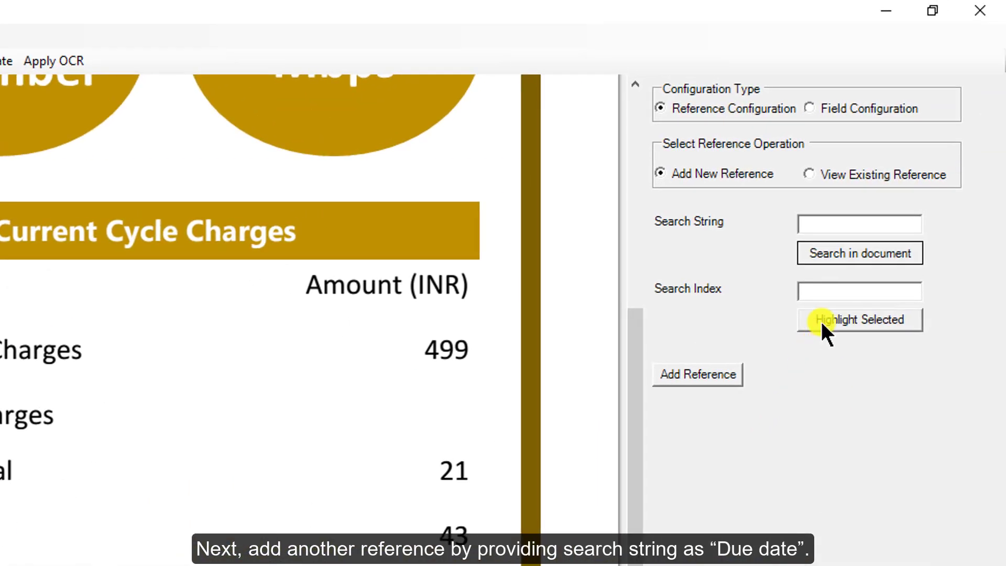
Add a 'Due Date' reference with search index 0, matching its first occurrence
click(879, 223)
text(Due Date)
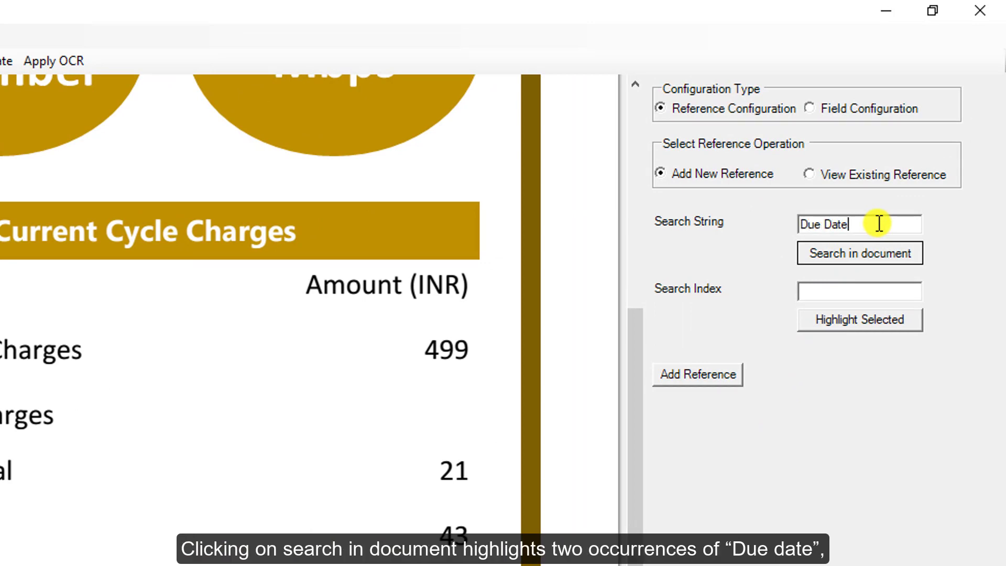
click(865, 252)
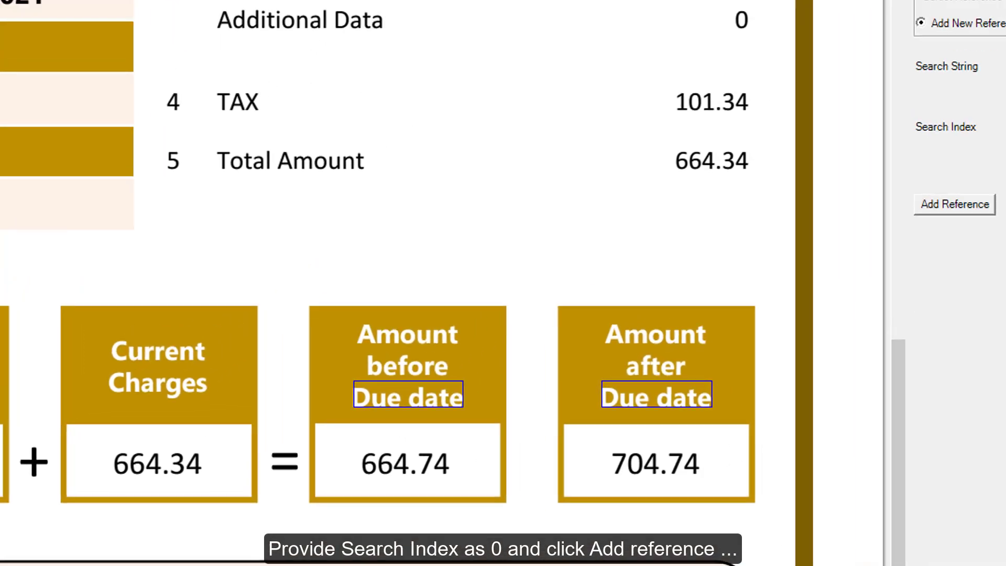
click(867, 229)
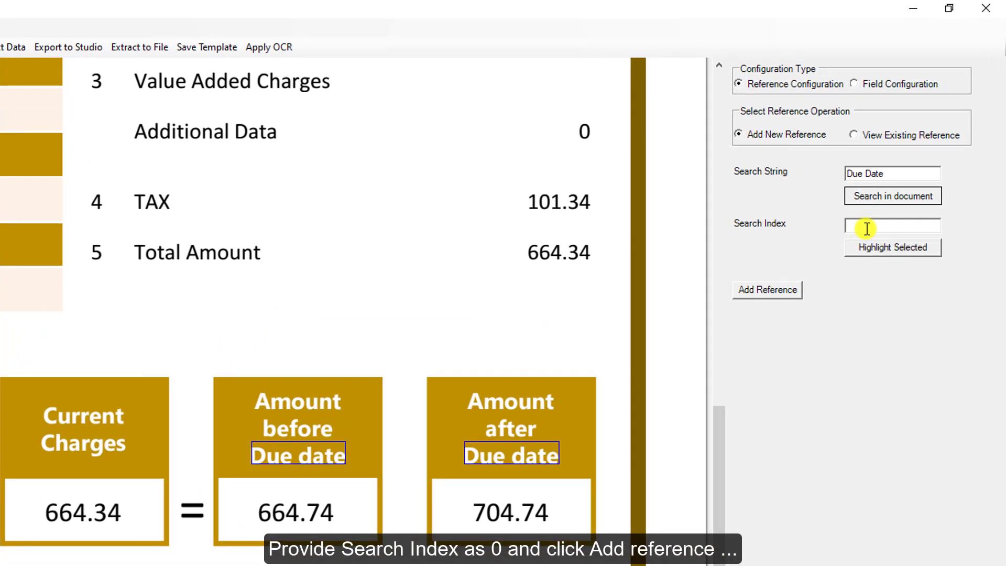
text(0)
click(778, 292)
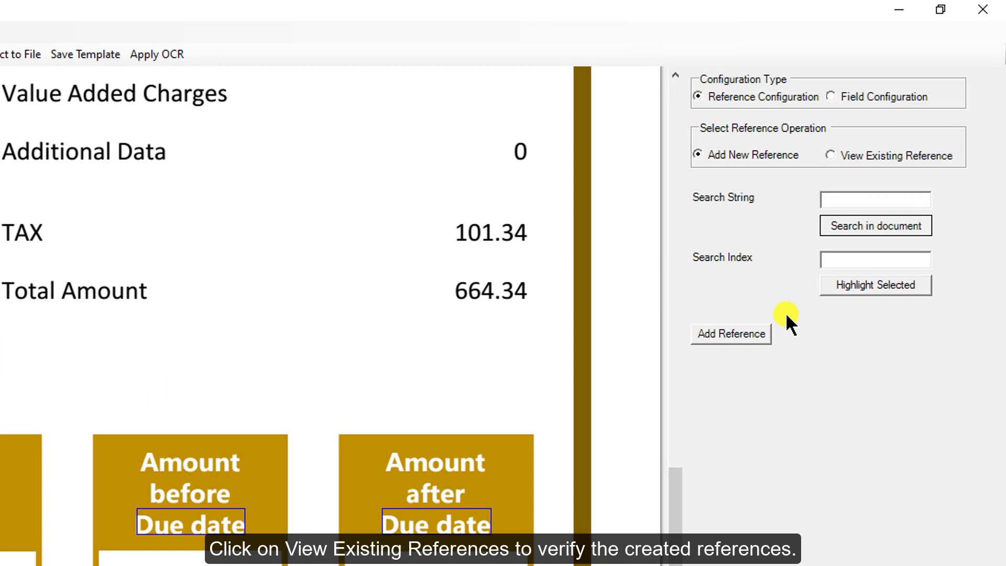
Verify the reference list shows Bill number-0 and Due Date-0, then begin a new field
click(879, 159)
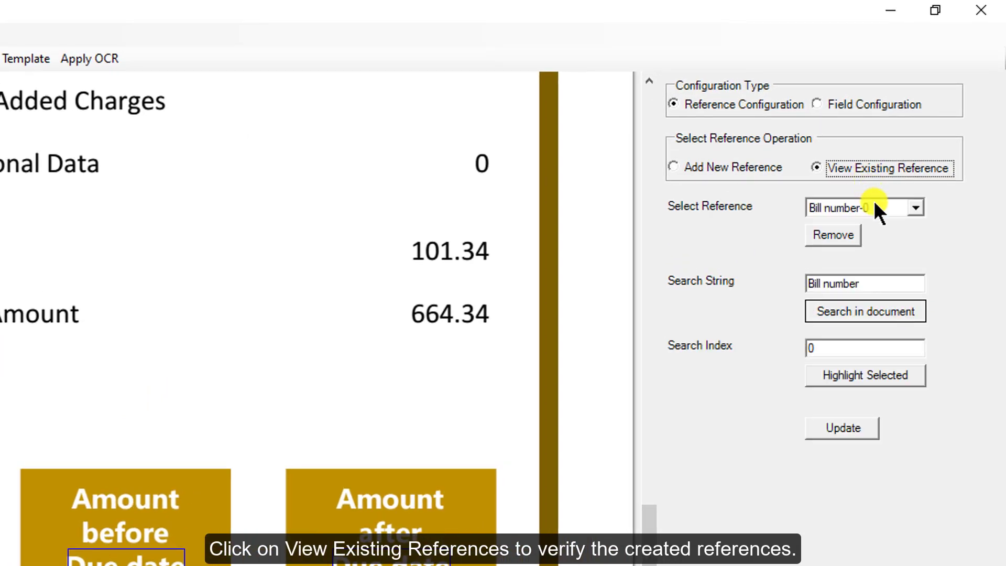
click(874, 207)
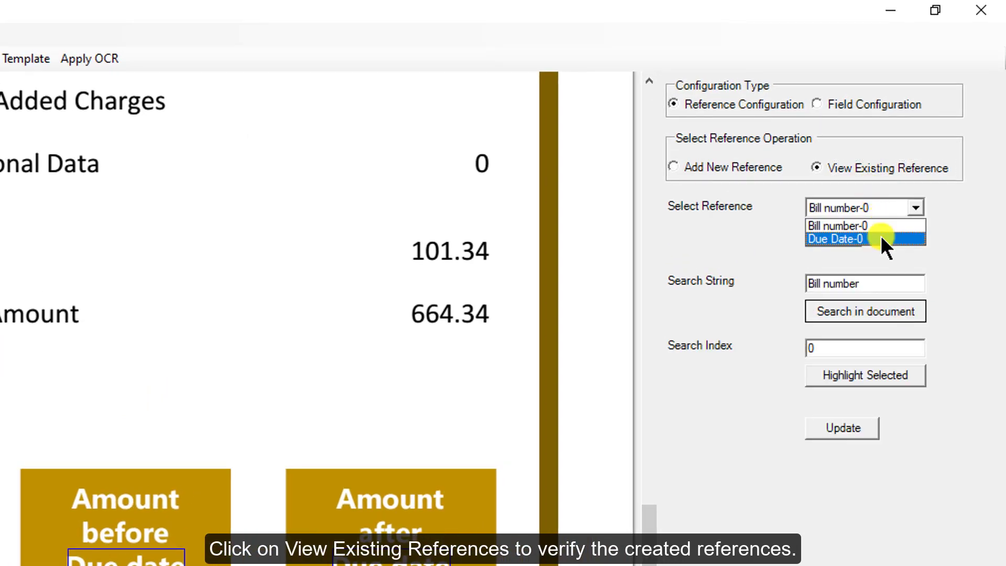
click(880, 224)
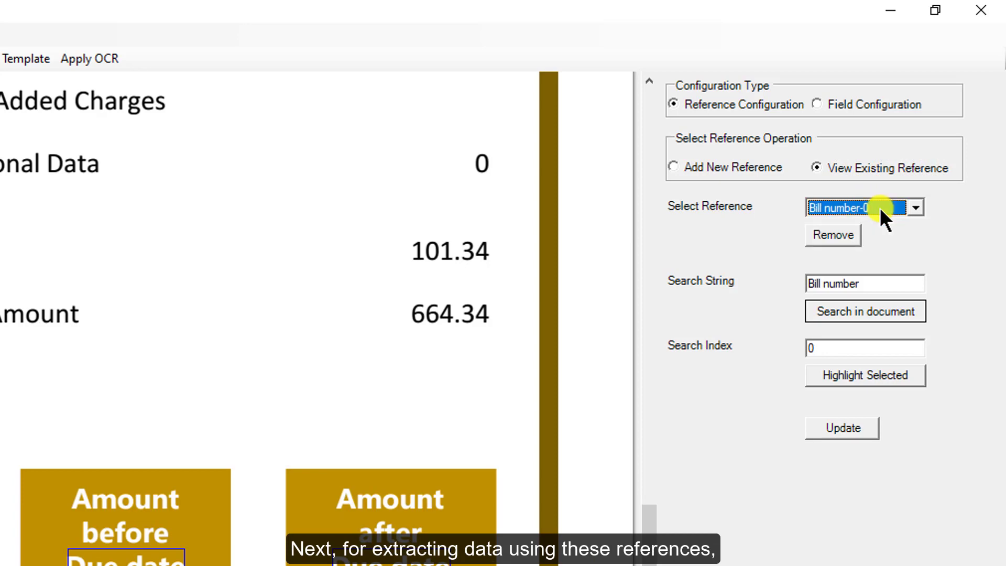
click(872, 106)
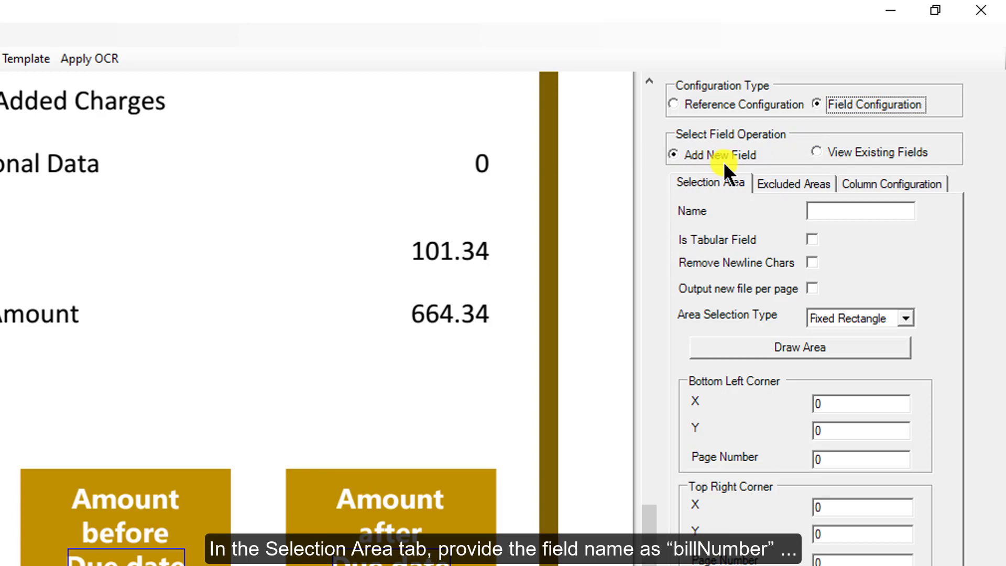
Name the new field billNumber, use Two Corners, and pick the first corner's offset point
click(883, 211)
text(bill)
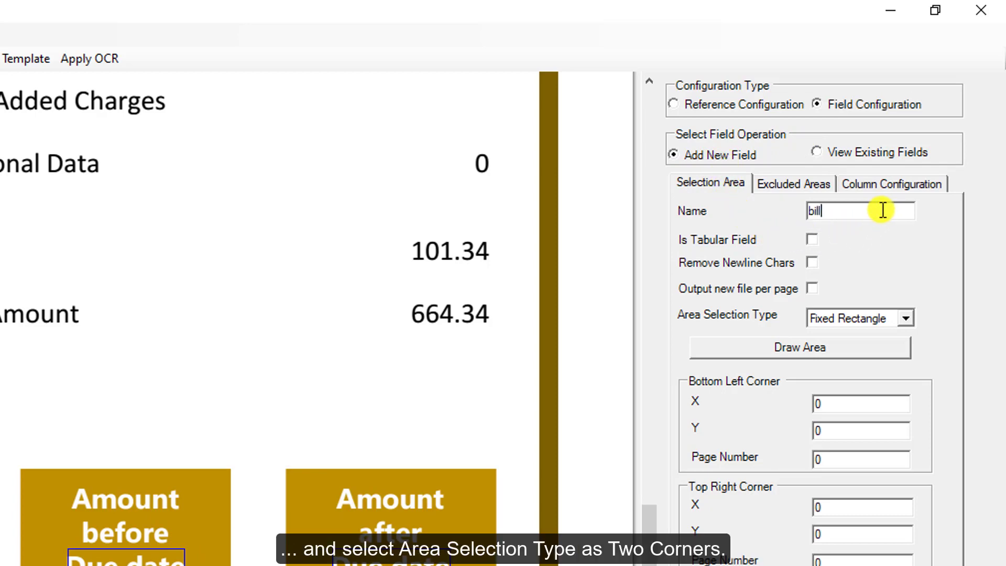
text(Number)
click(886, 310)
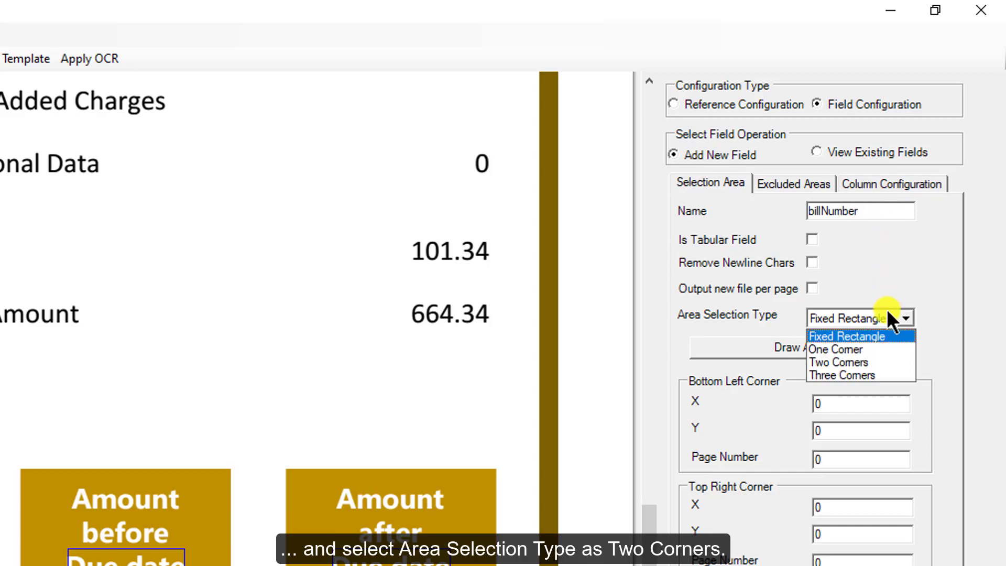
click(863, 362)
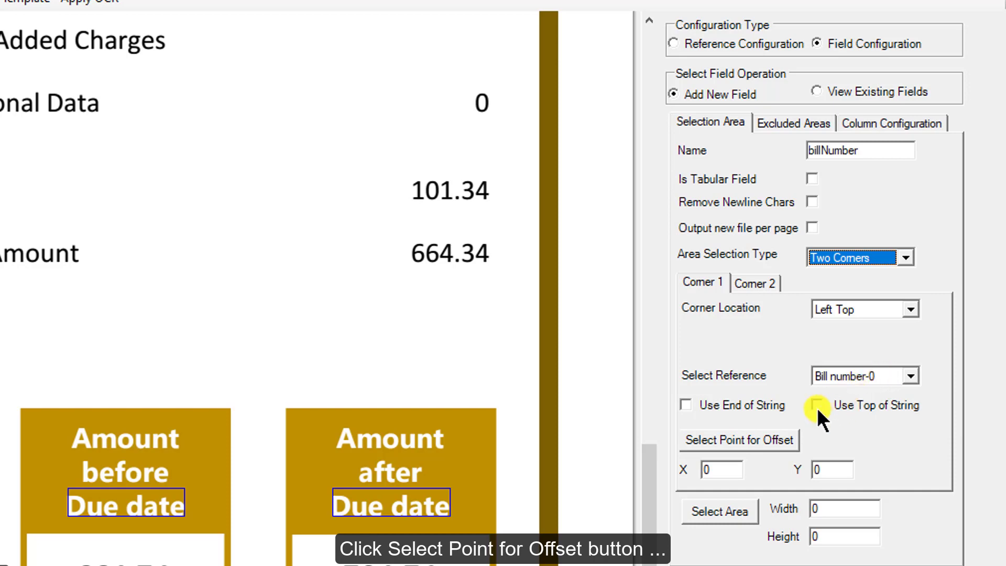
click(773, 443)
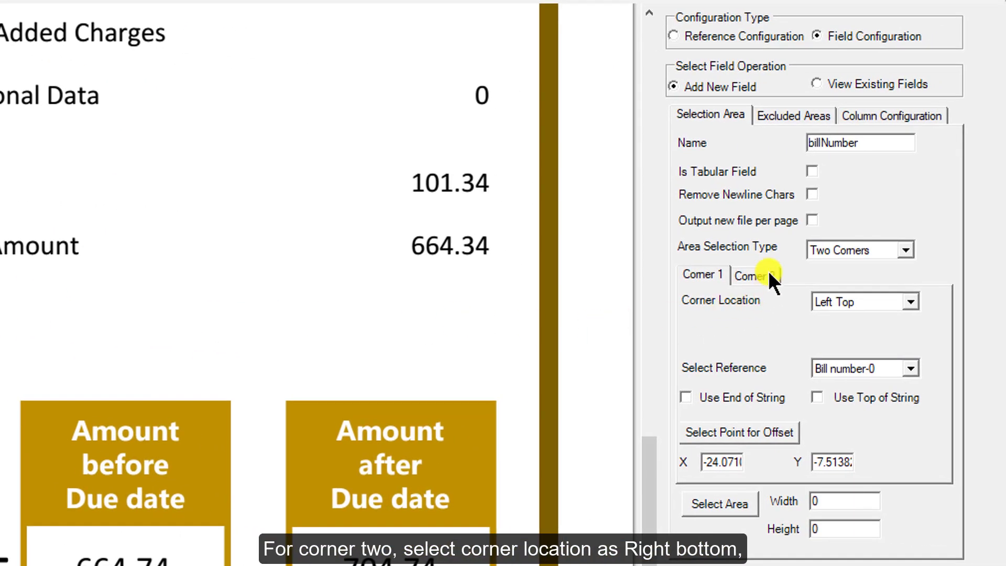
Set corner two to Right Bottom at the bill number's right end and add the field
click(769, 276)
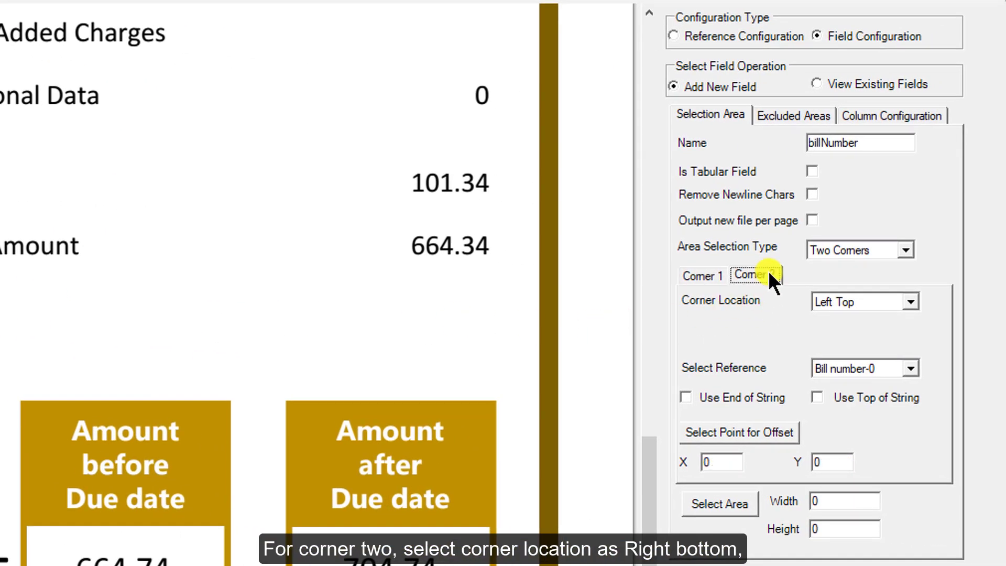
click(844, 300)
click(857, 342)
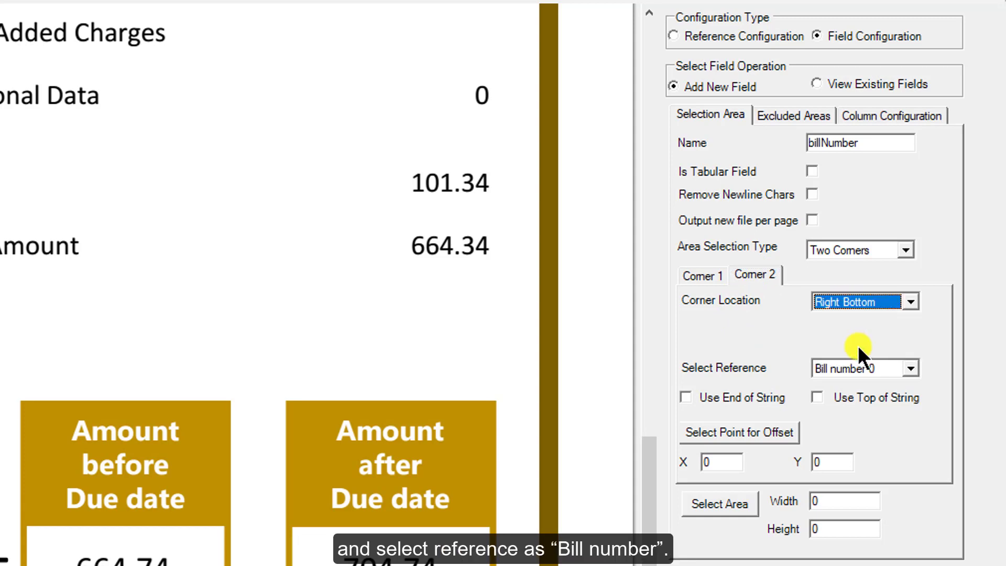
click(765, 431)
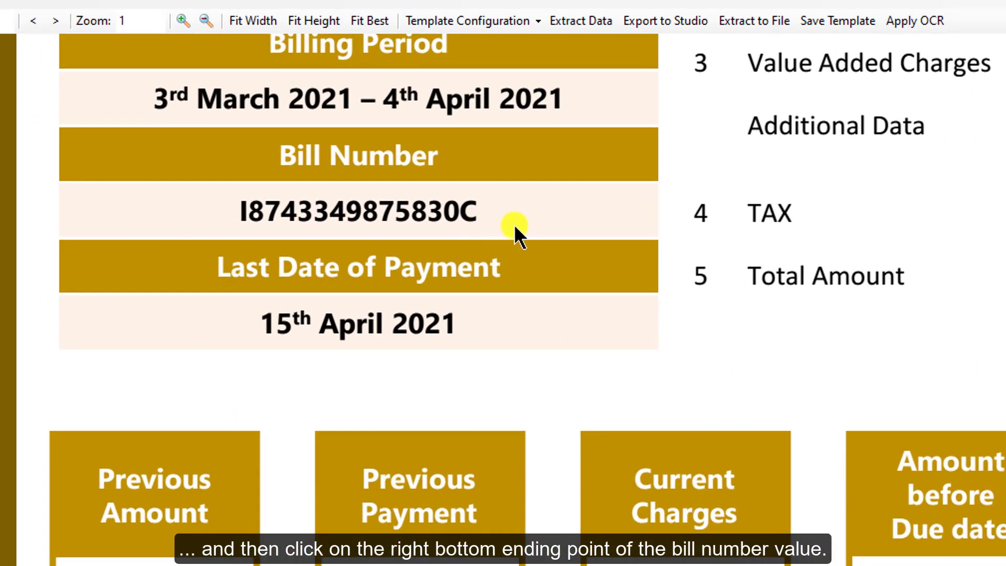
click(514, 225)
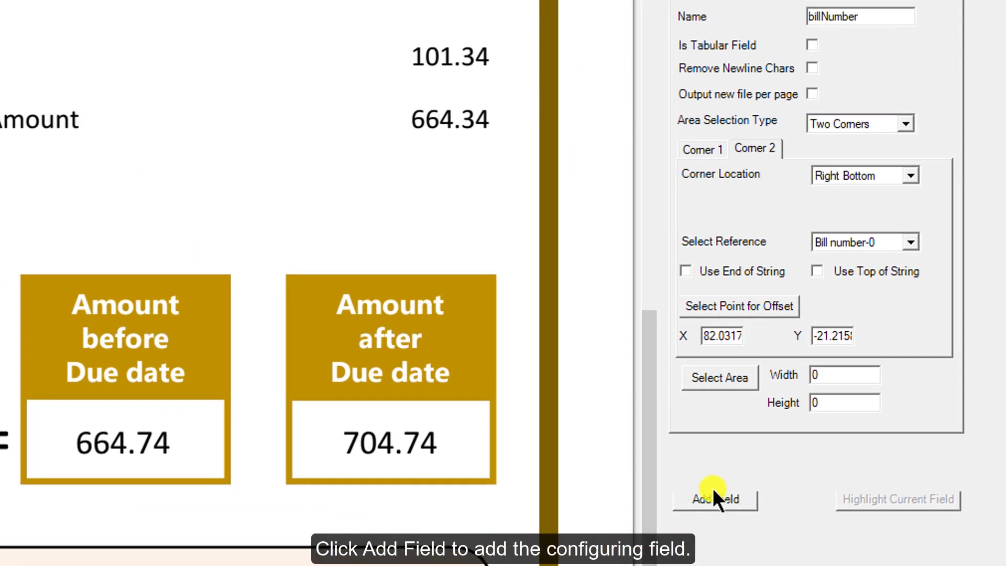
click(714, 499)
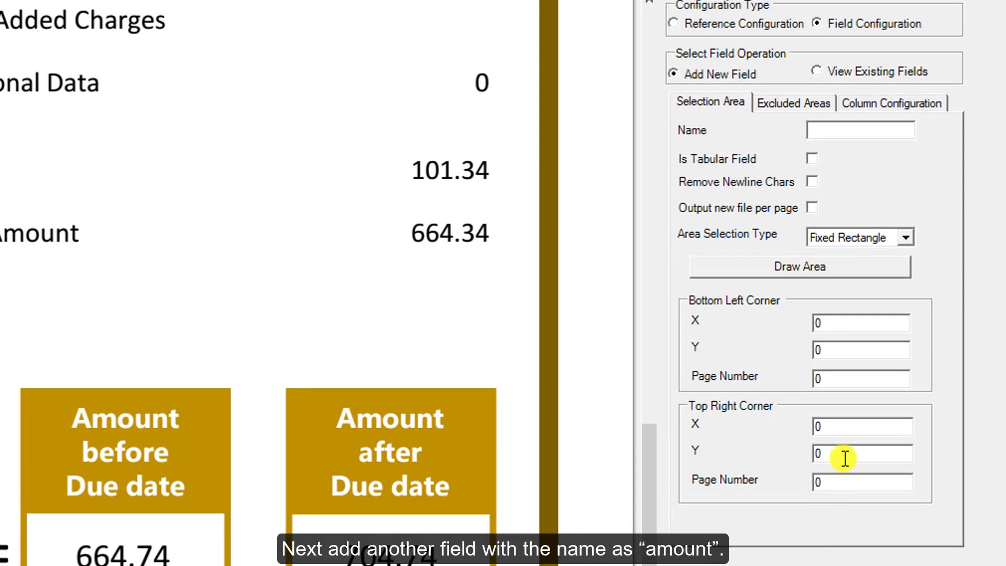
Name the field amount, use Two Corners, and anchor corner one to Due Date-0 at the 664.74 box's top-left
click(862, 130)
text(a)
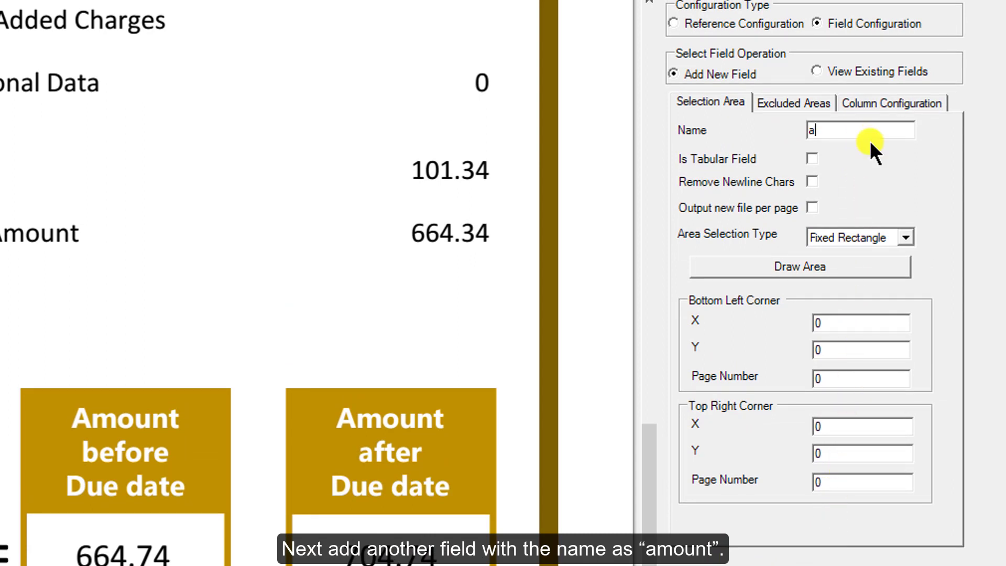
text(mount)
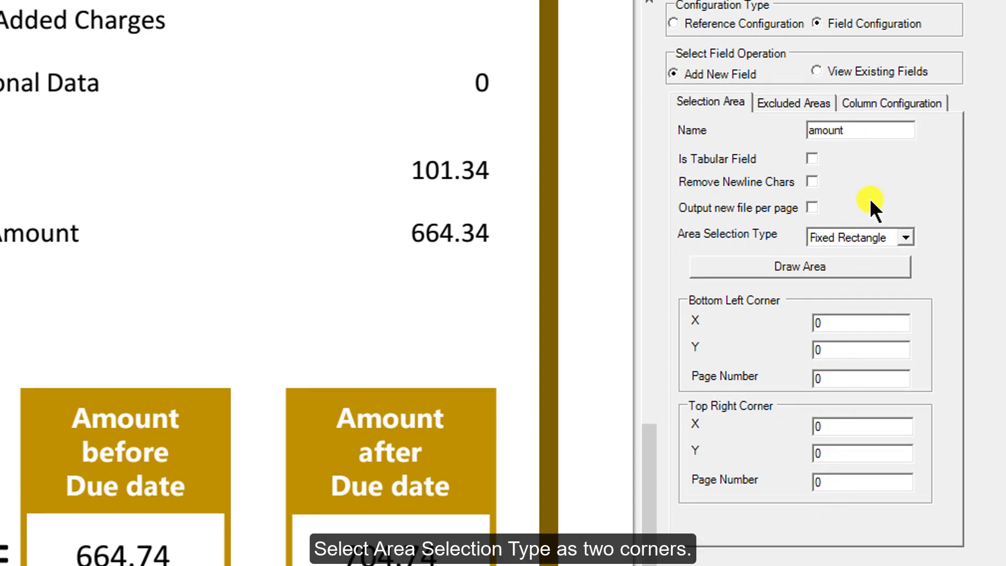
click(881, 239)
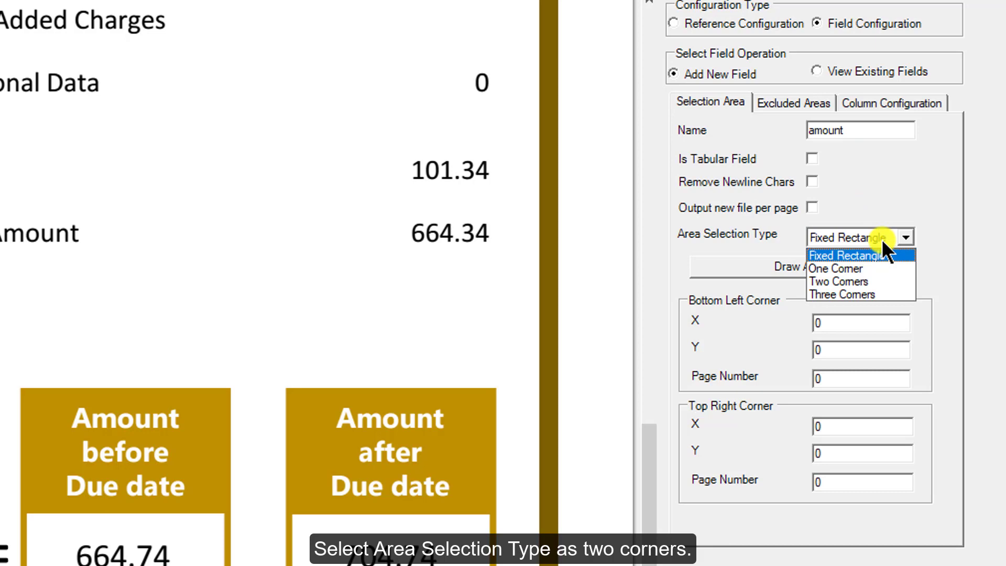
click(871, 279)
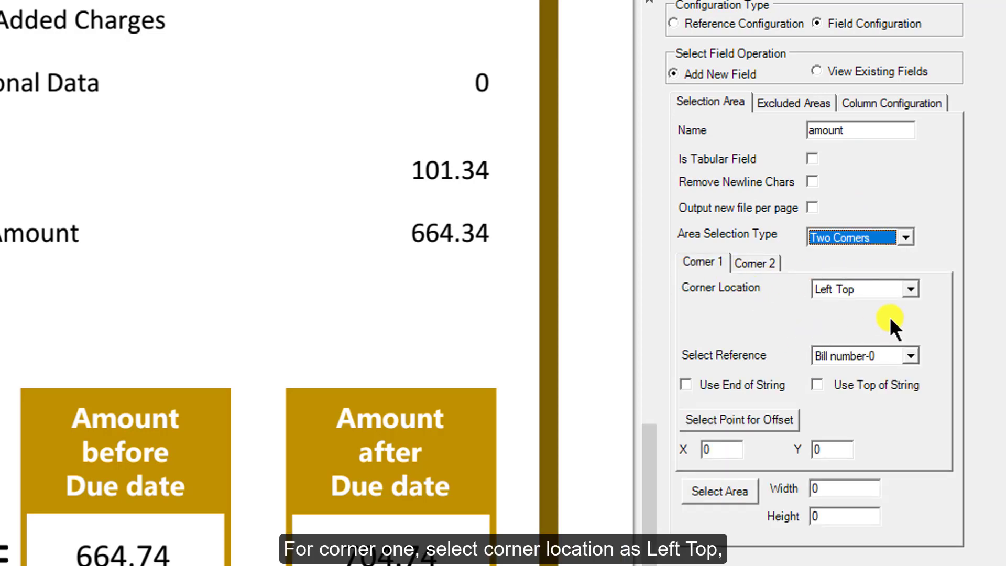
click(871, 351)
click(865, 384)
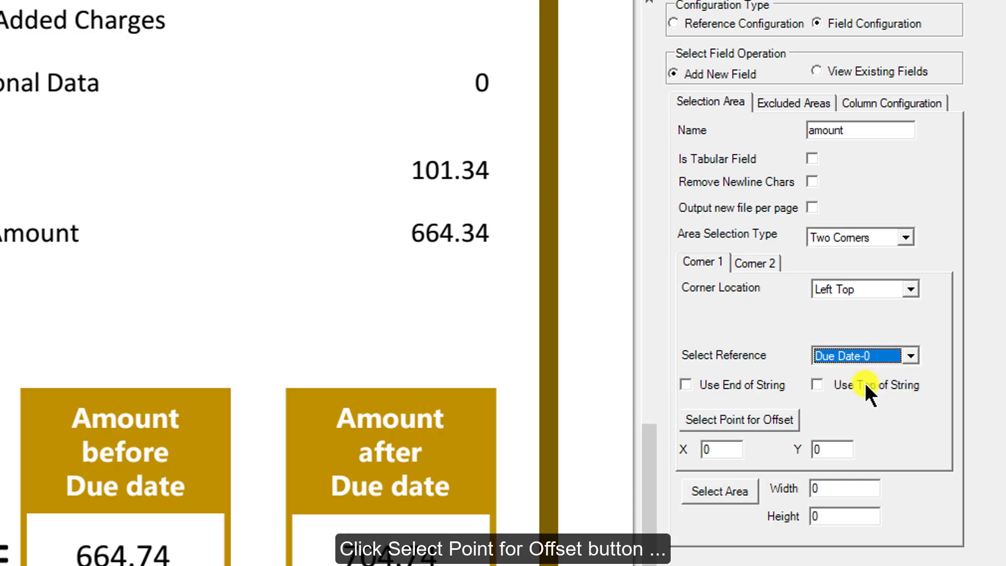
click(770, 420)
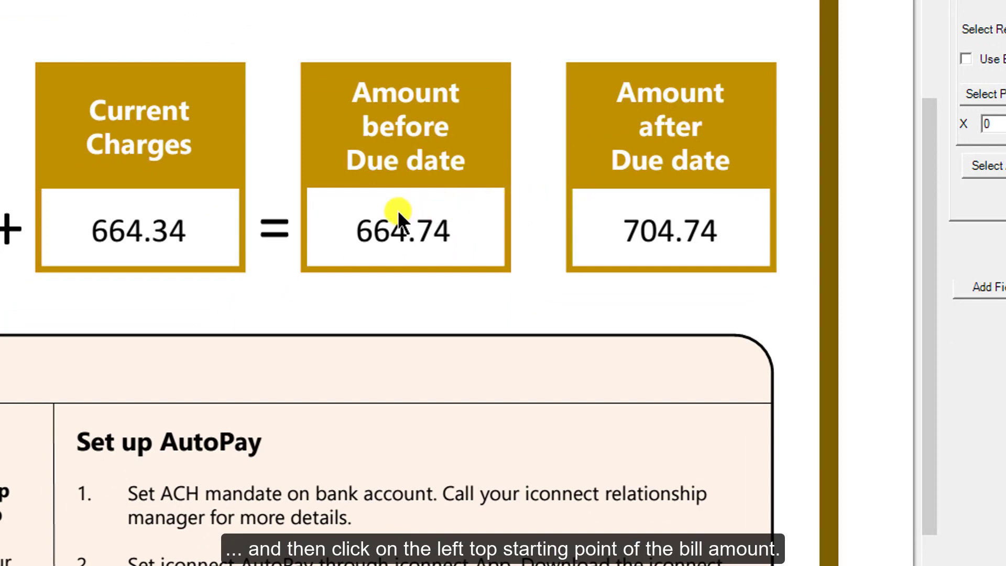
click(315, 198)
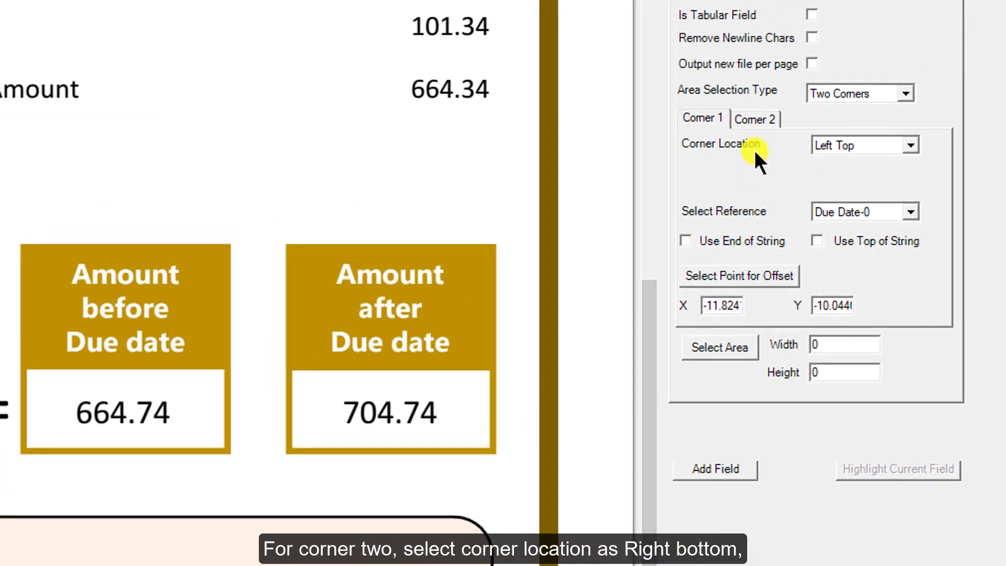
Anchor corner two Right Bottom on Due Date-0 at the box's bottom-right and add the field
click(759, 121)
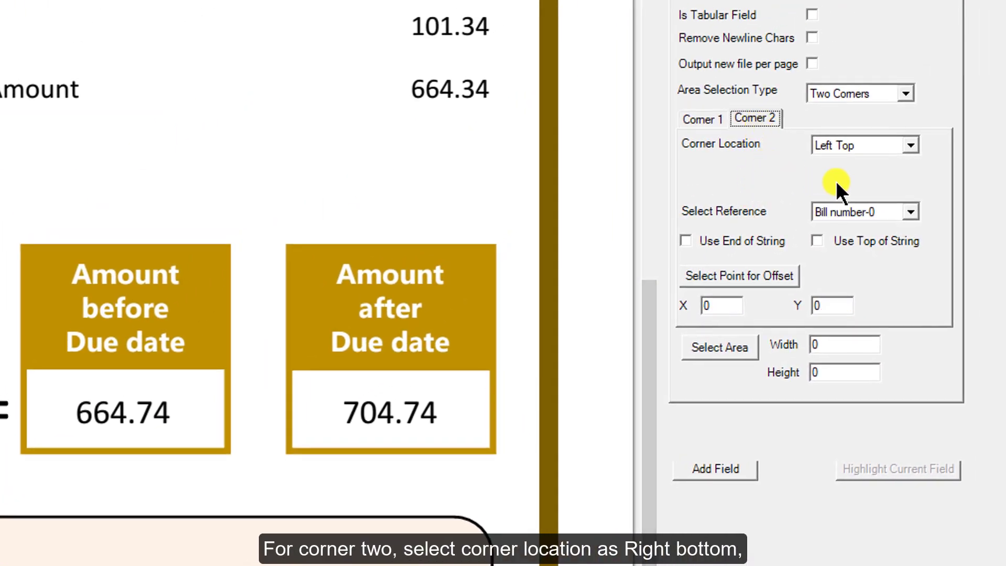
click(890, 146)
click(866, 189)
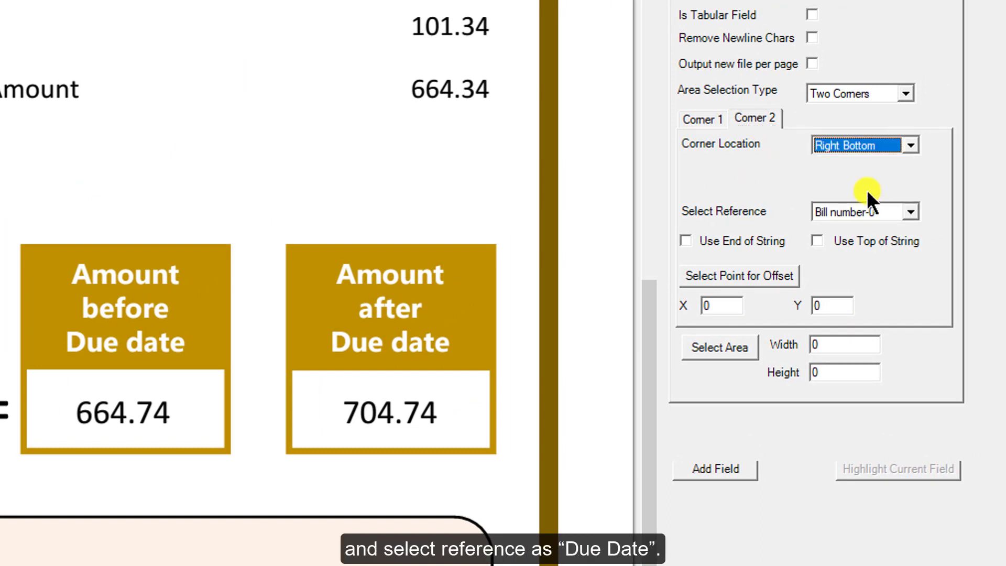
click(870, 211)
click(858, 241)
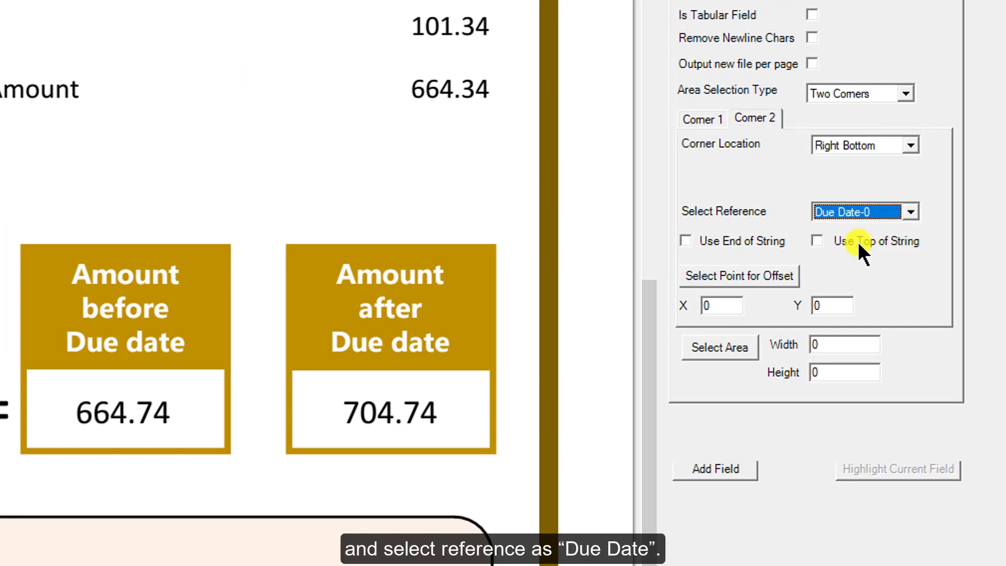
click(763, 274)
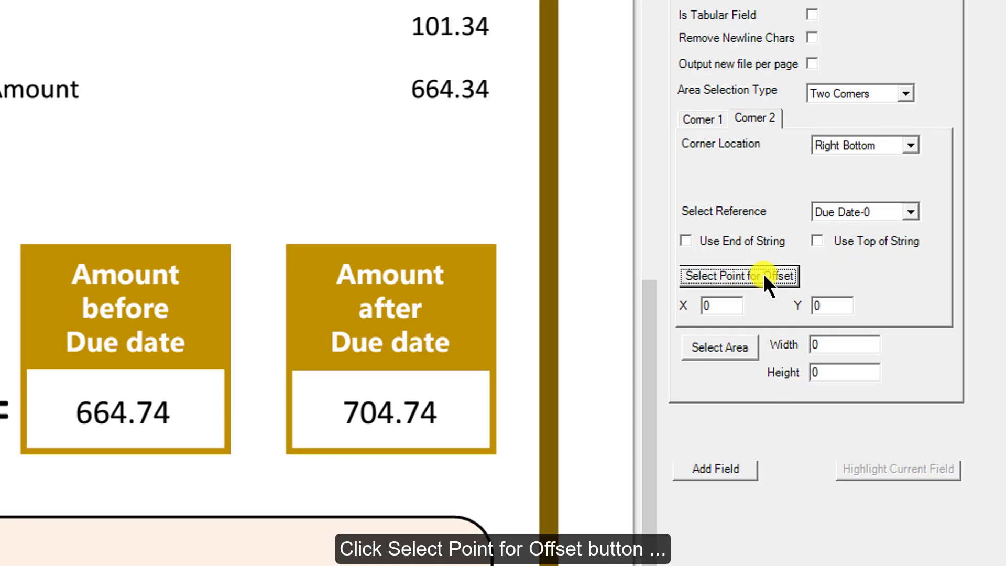
click(216, 435)
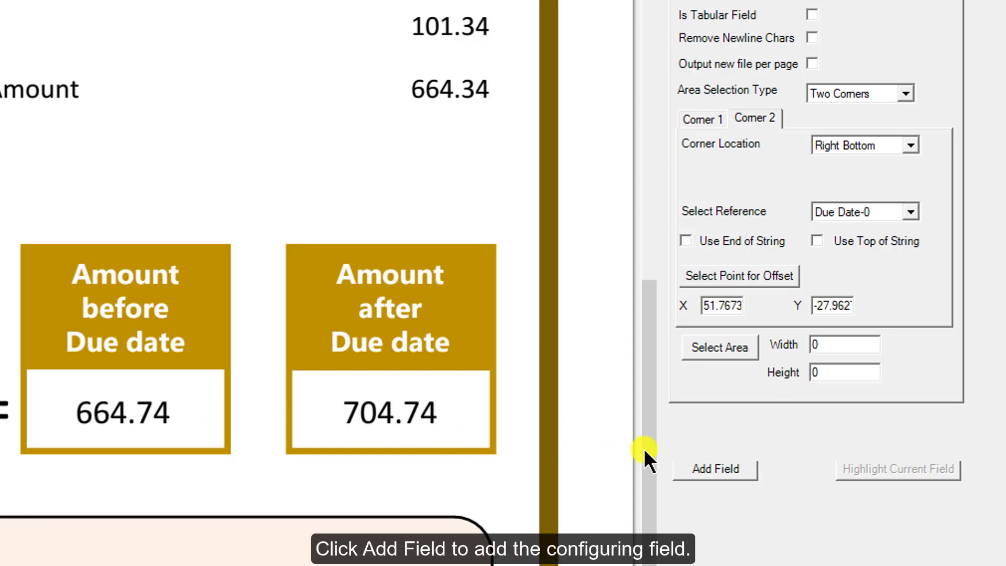
click(702, 471)
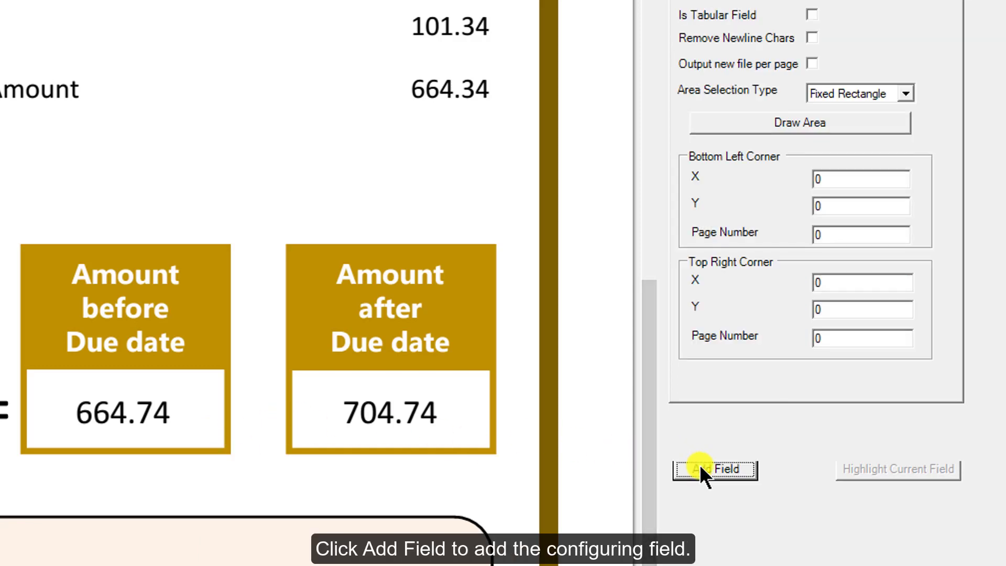
click(702, 470)
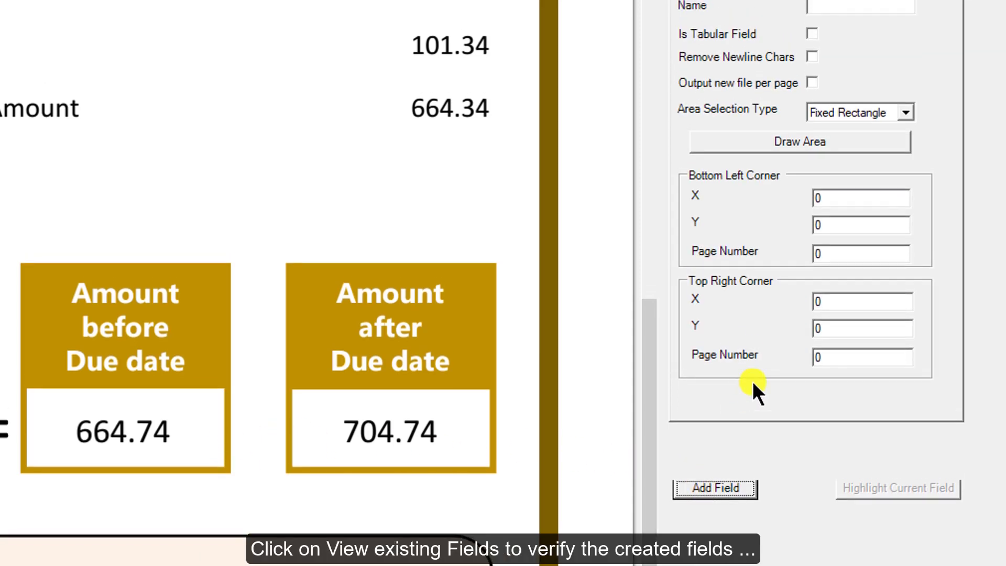
Highlight the billNumber field on the bill, then save the template as IConnectExtract
click(861, 101)
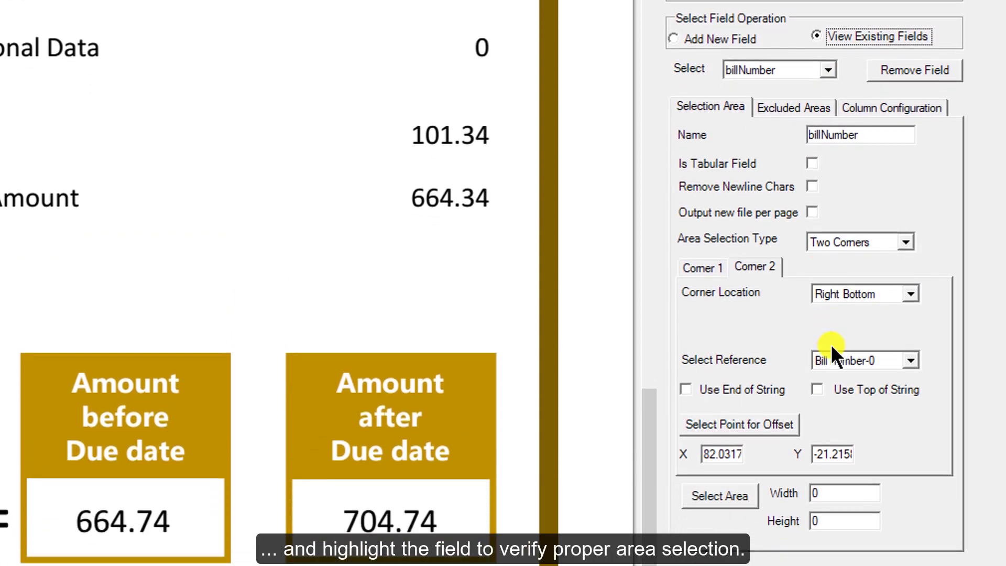
click(870, 465)
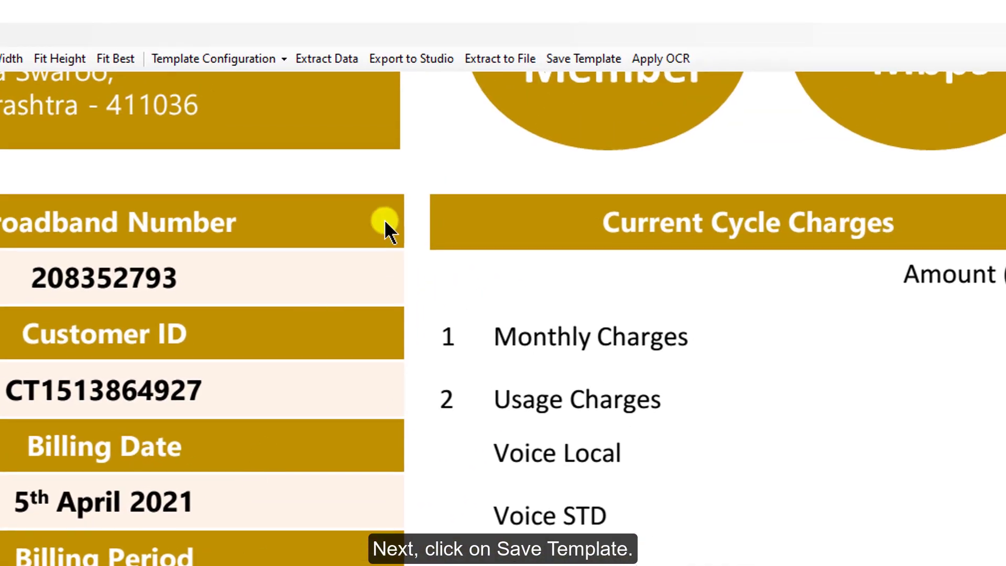
click(592, 58)
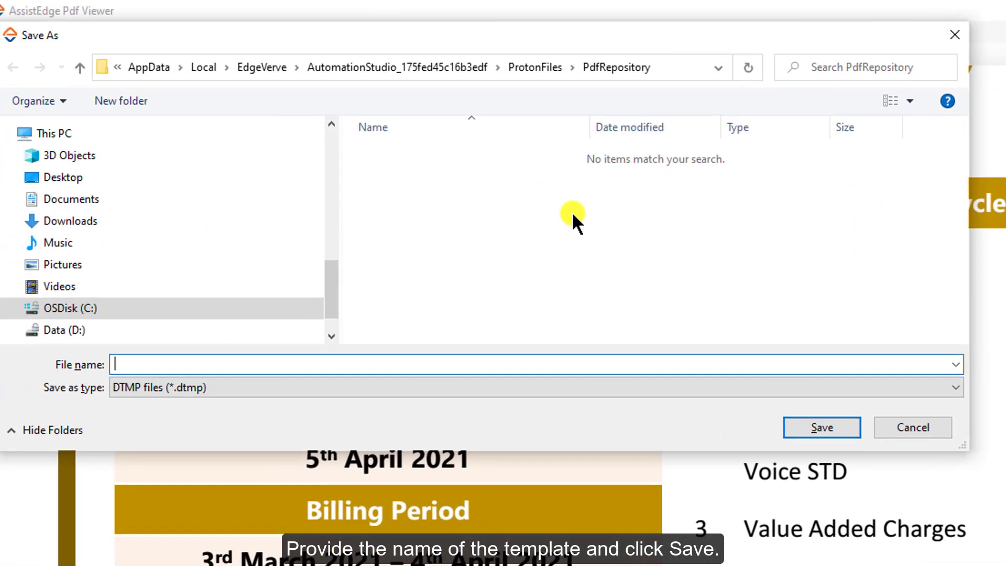
text(IConne)
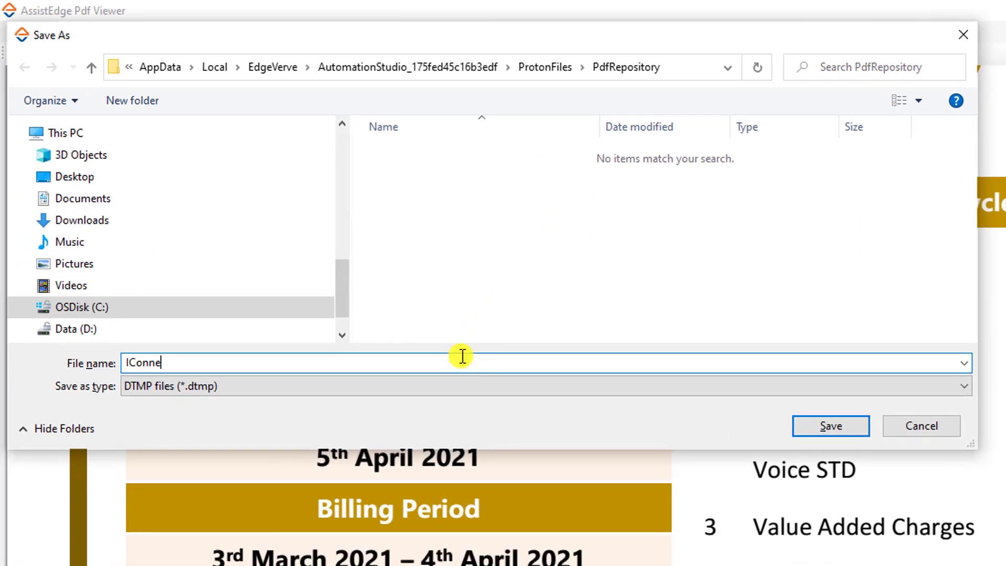
text(ctExtract)
click(811, 426)
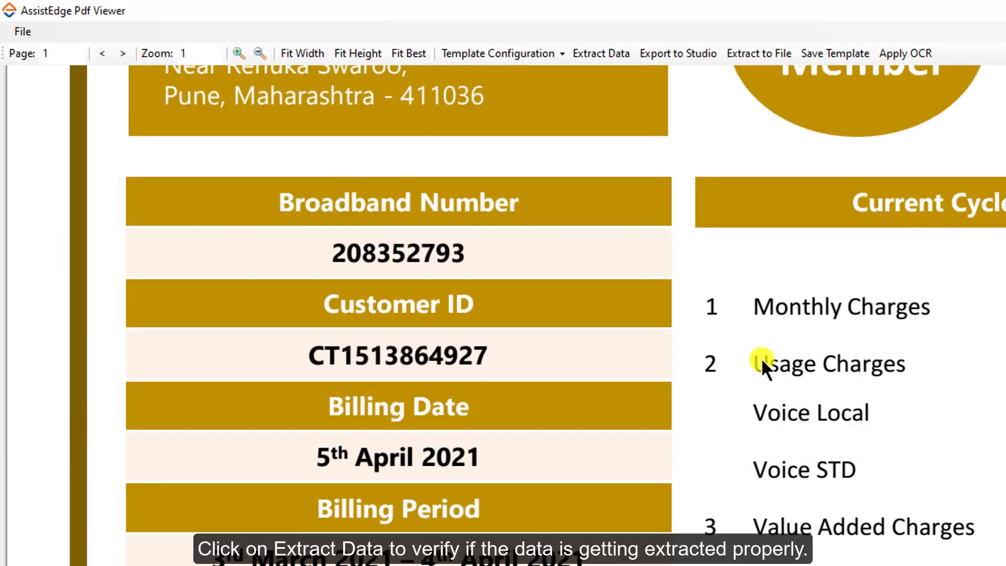
Test-extract the bill number and 664.74, then export the template as process IConnectExtractor
click(601, 55)
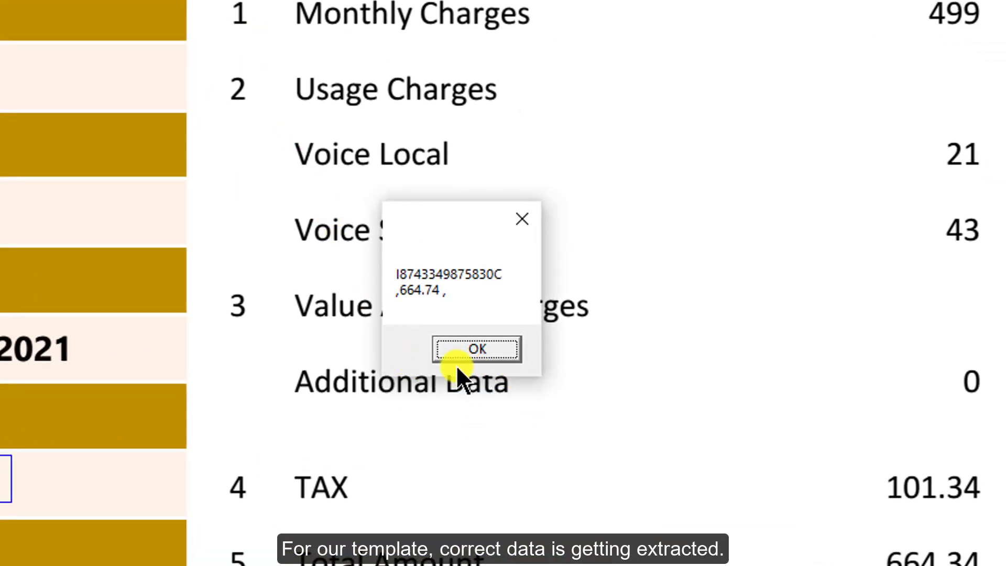
click(478, 349)
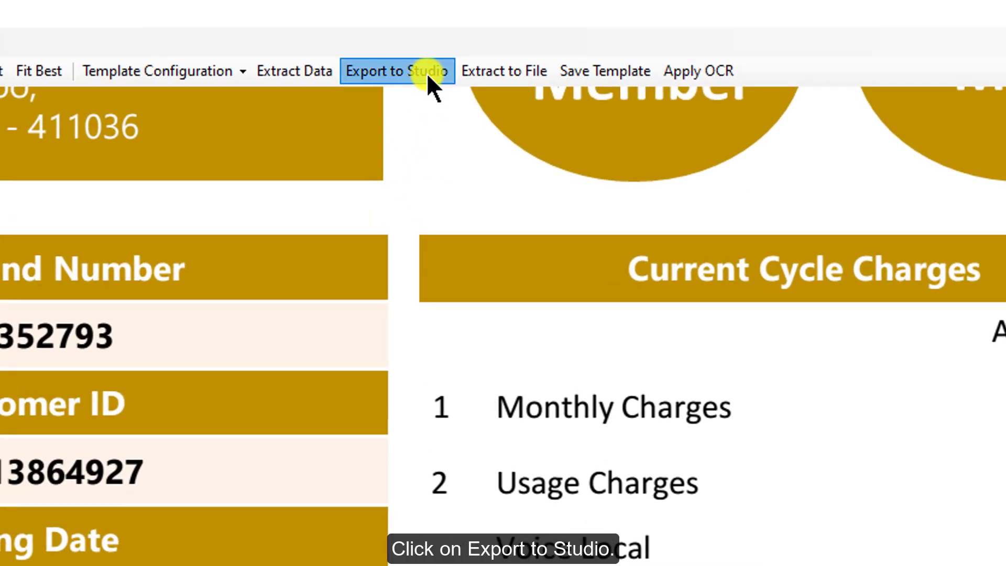
click(426, 74)
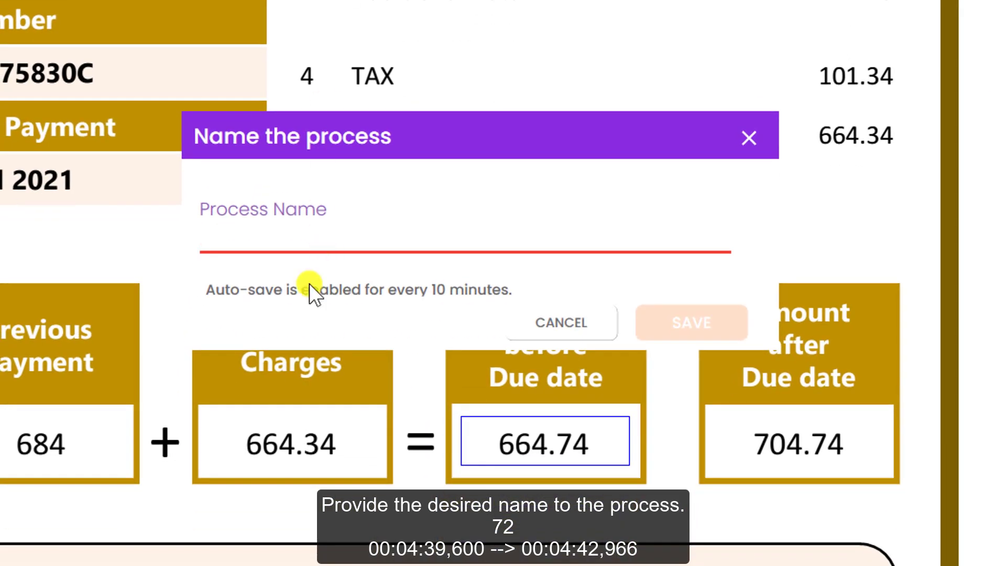
text(IConnectExtractor)
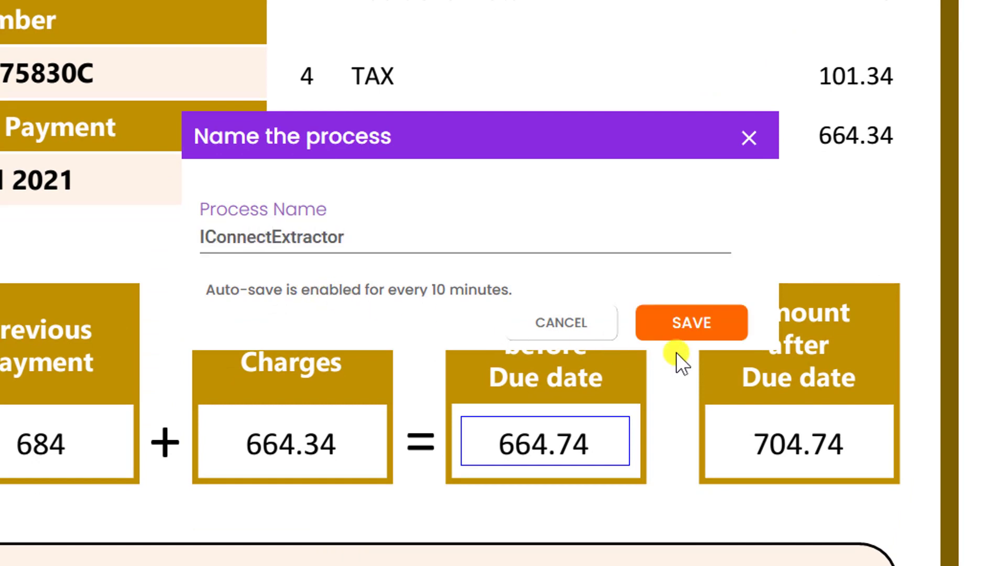
click(694, 330)
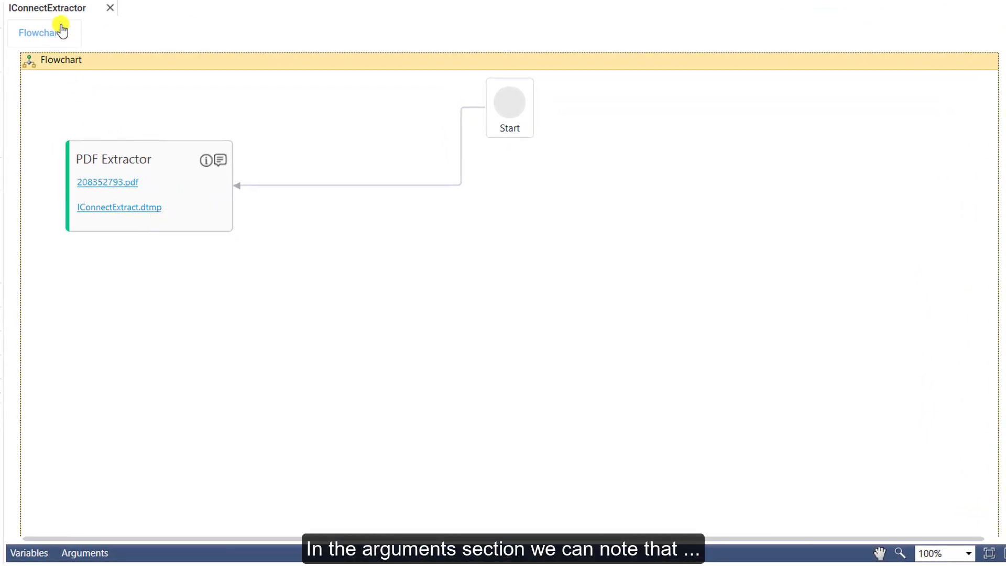
Create an In String argument named pdfPath in IConnectExtractor's Arguments panel
click(82, 553)
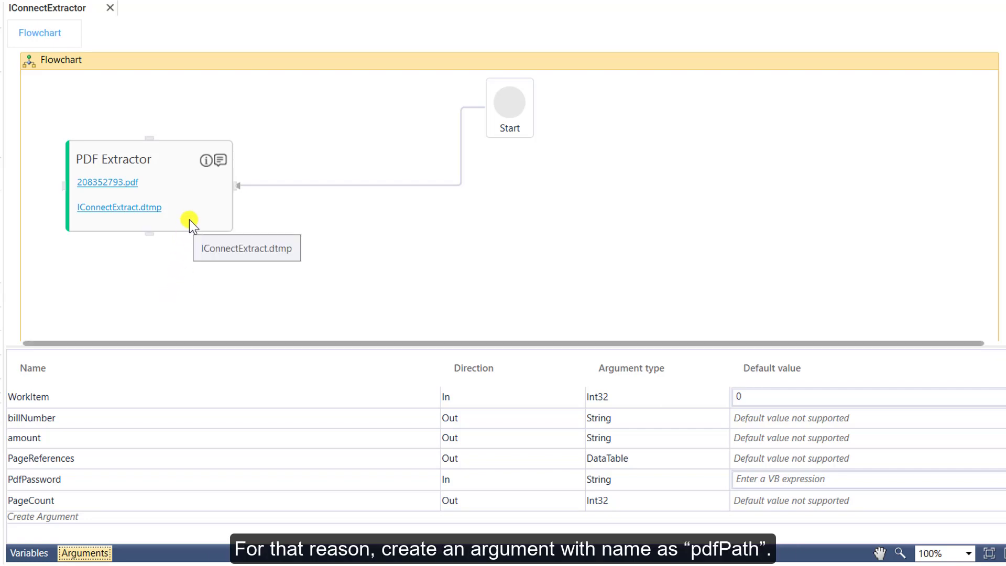
click(52, 516)
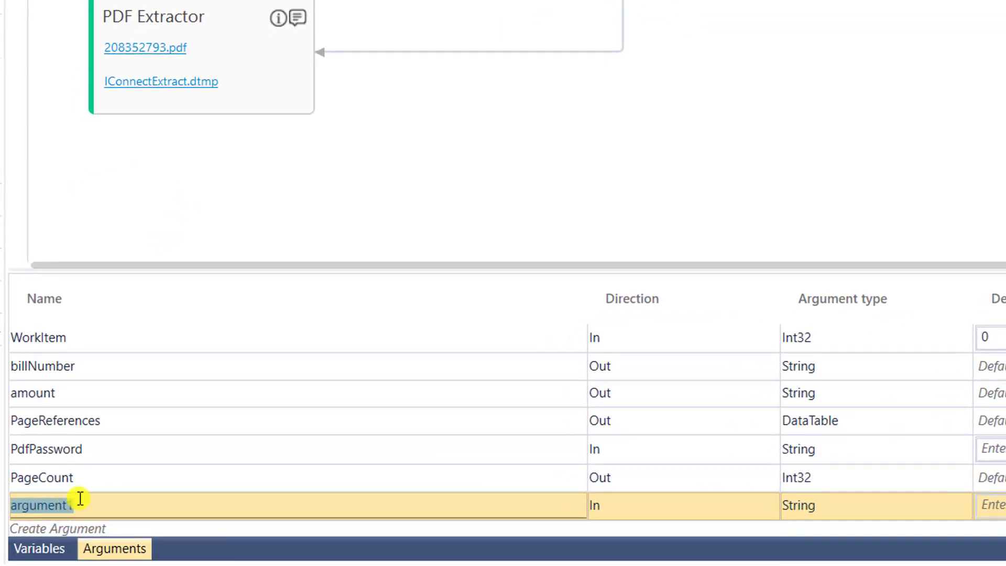
text(pdfPath)
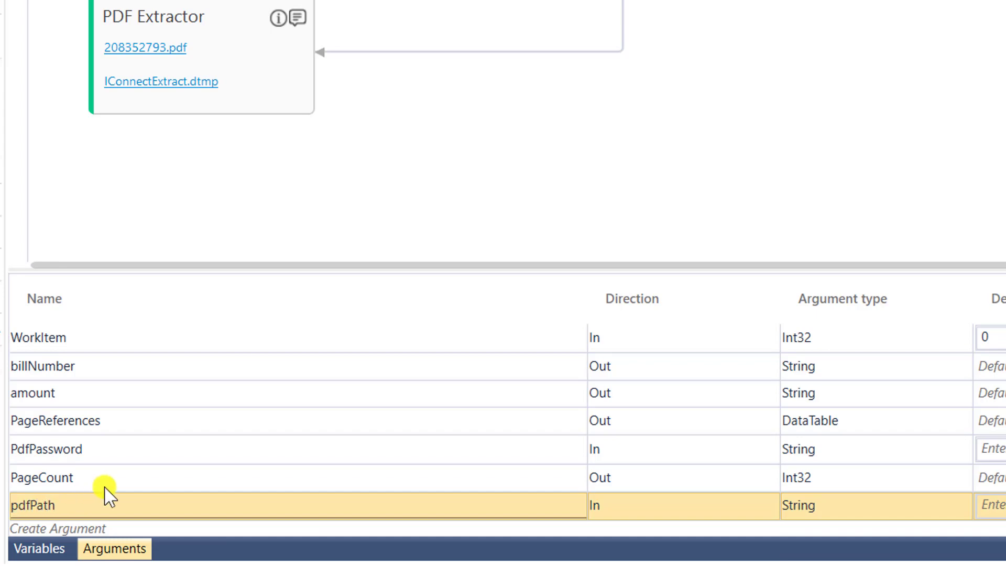
click(260, 111)
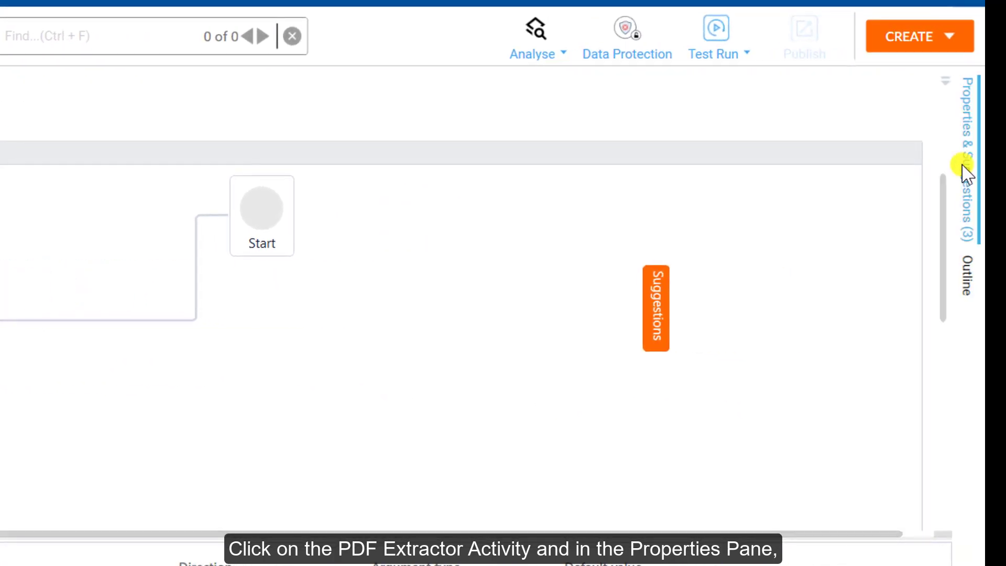
Replace the PDF Extractor's FileName with pdfPath and save the IConnectExtractor process
click(967, 173)
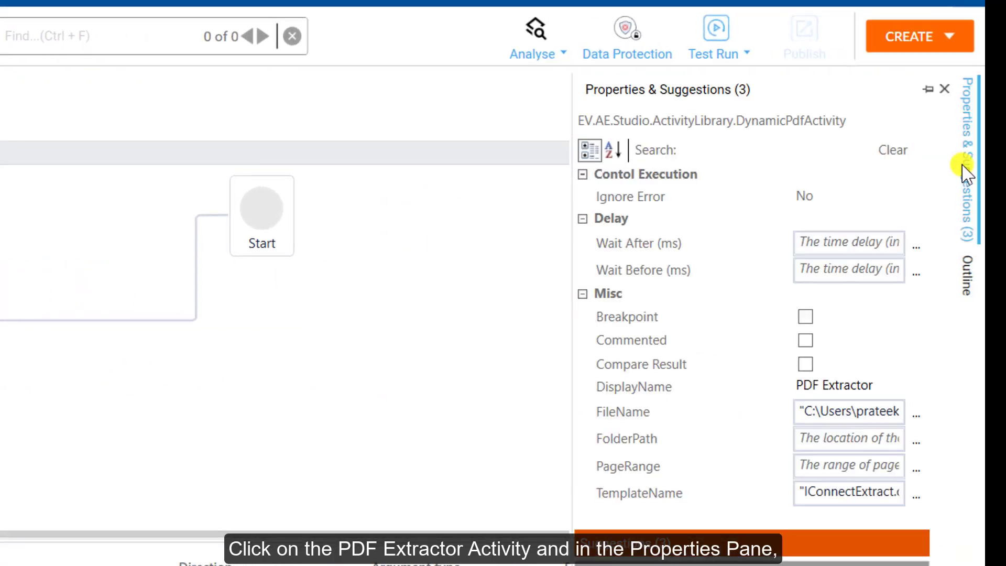
click(809, 415)
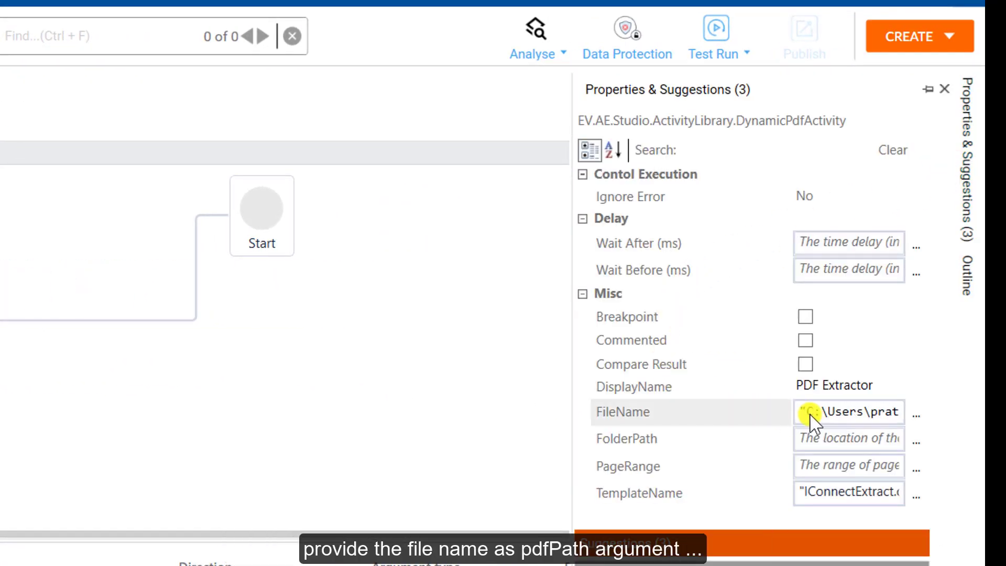
key(ctrl+a)
text(p)
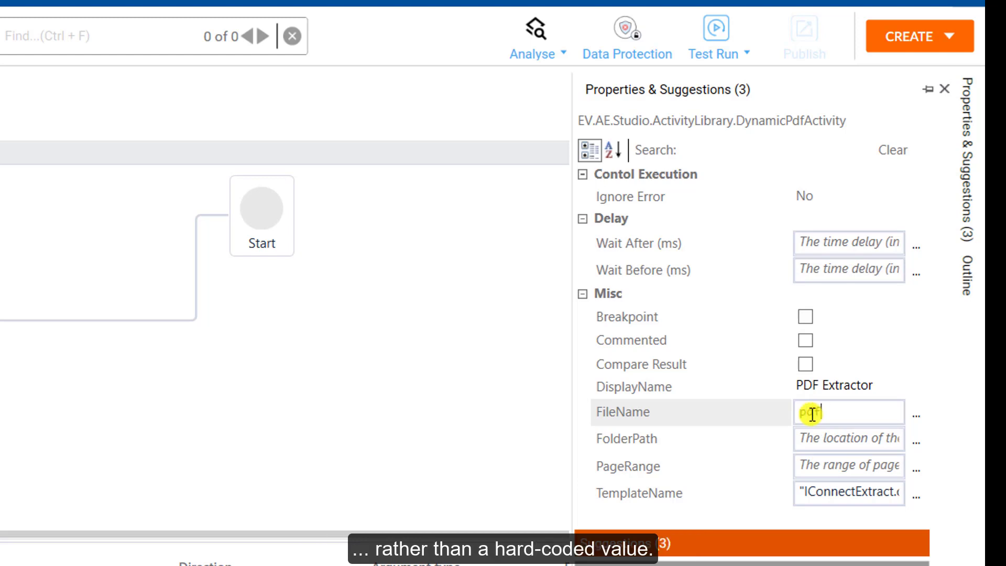
text(dfPath)
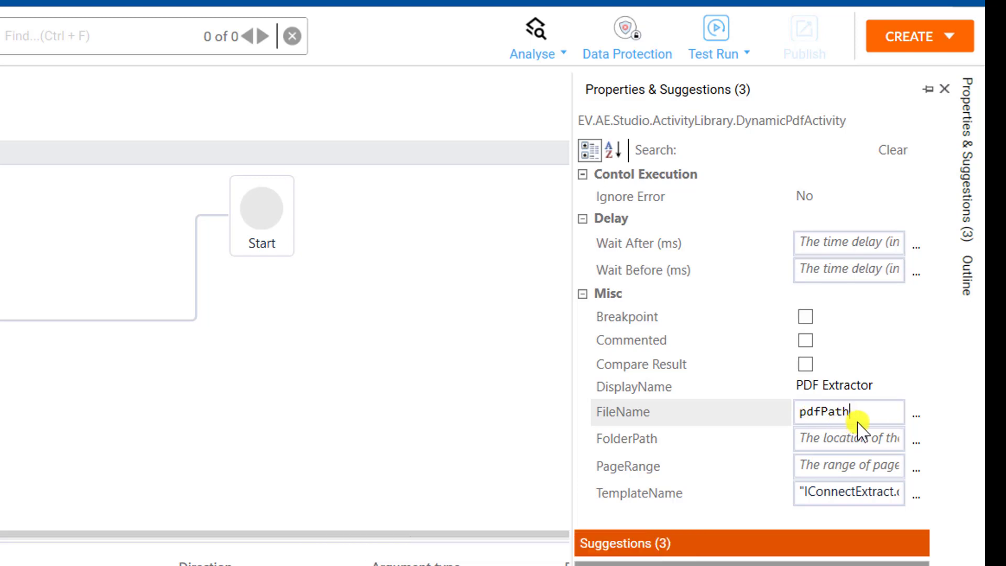
click(863, 423)
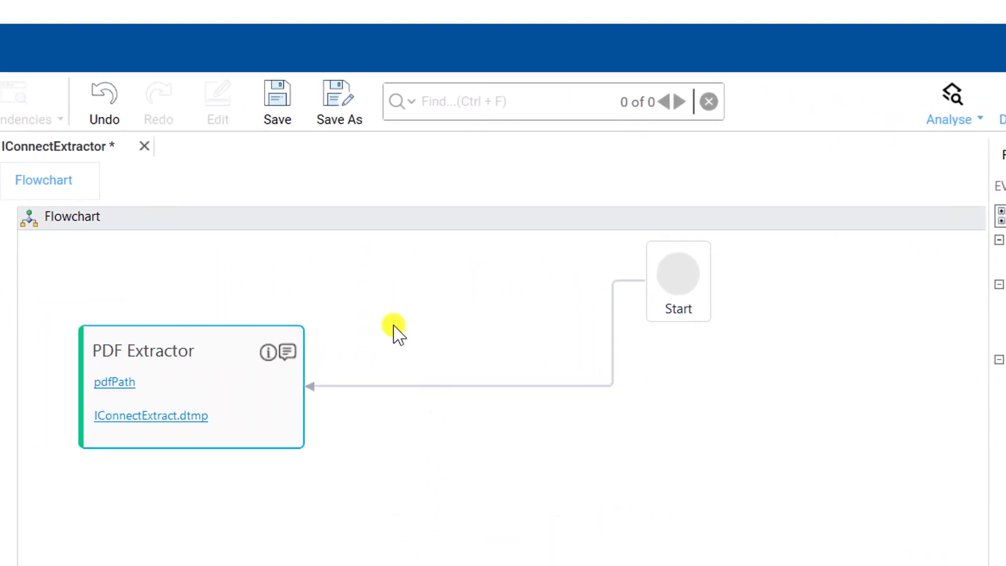
click(289, 114)
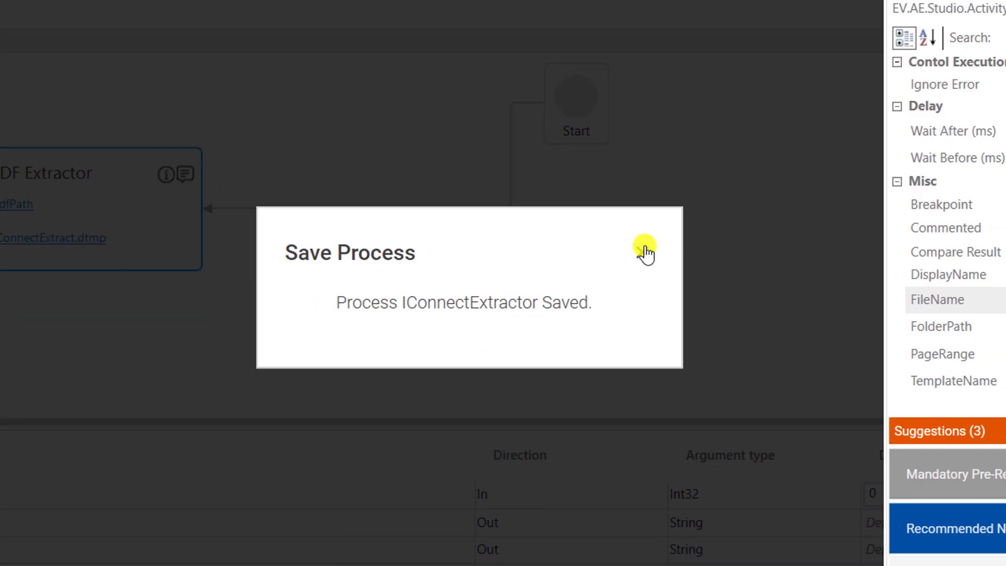
click(644, 253)
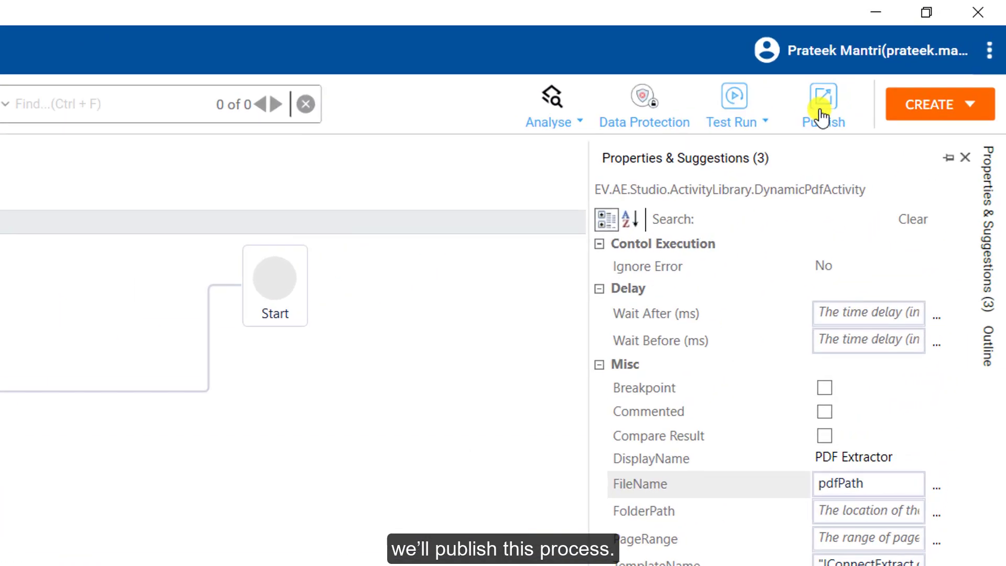
Publish IConnectExtractor to the Training profile with comment 'Demo' and close the success notices
click(895, 60)
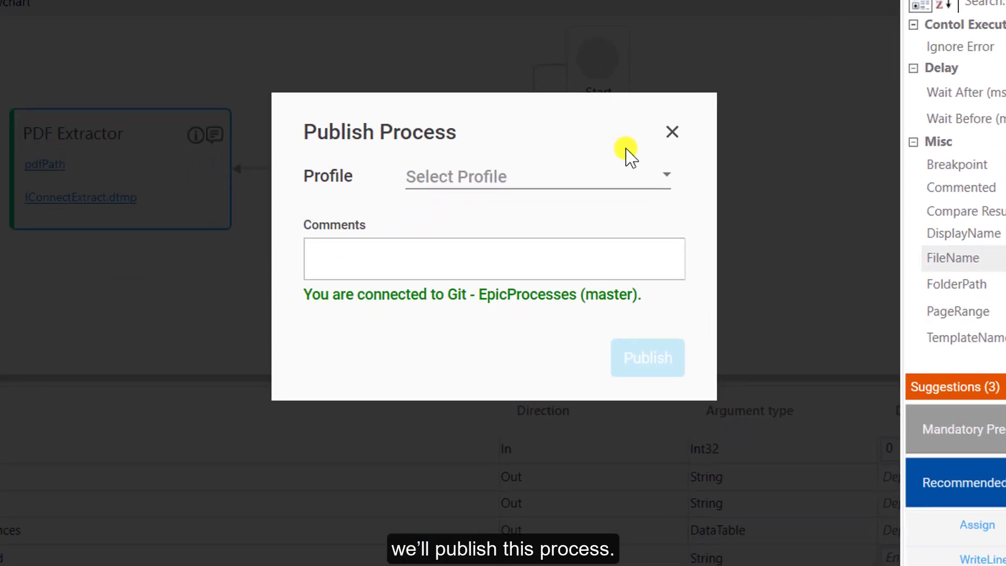
click(573, 184)
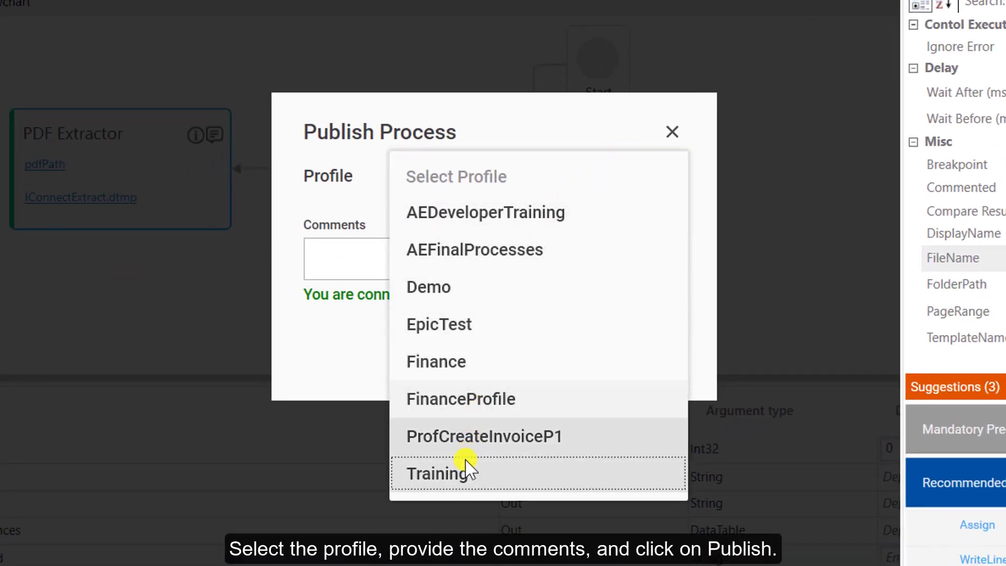
click(465, 468)
click(385, 257)
text(Demo)
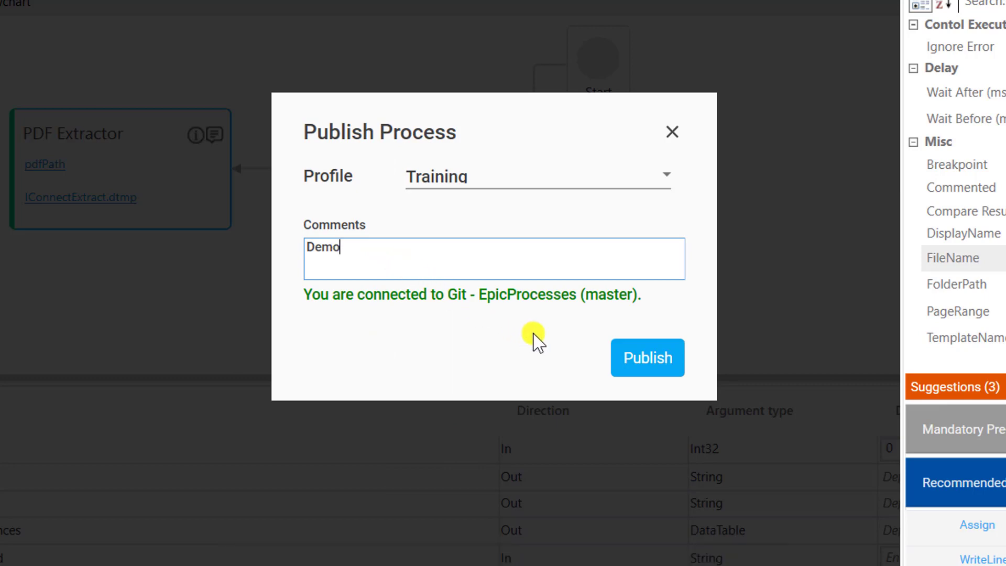
click(629, 361)
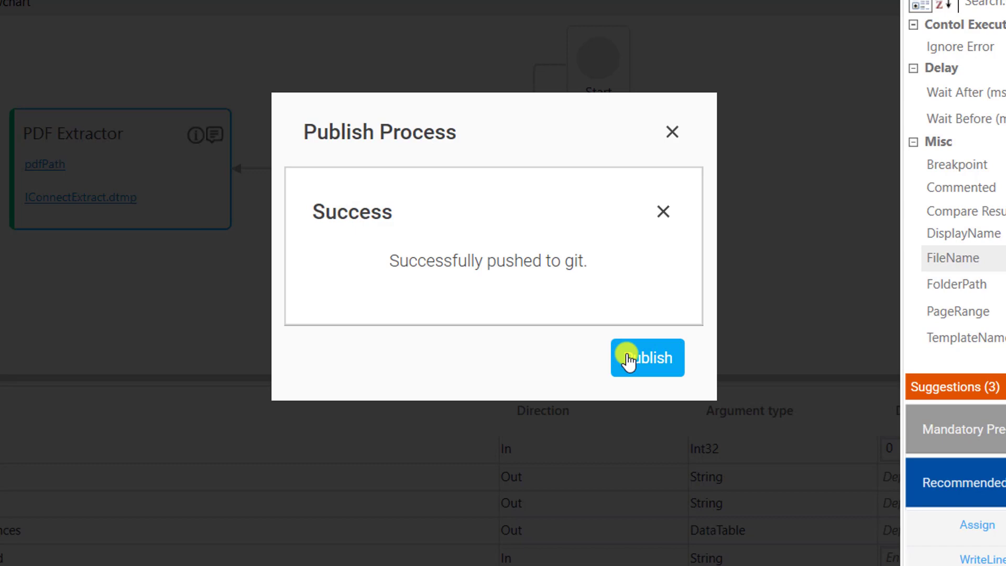
click(664, 215)
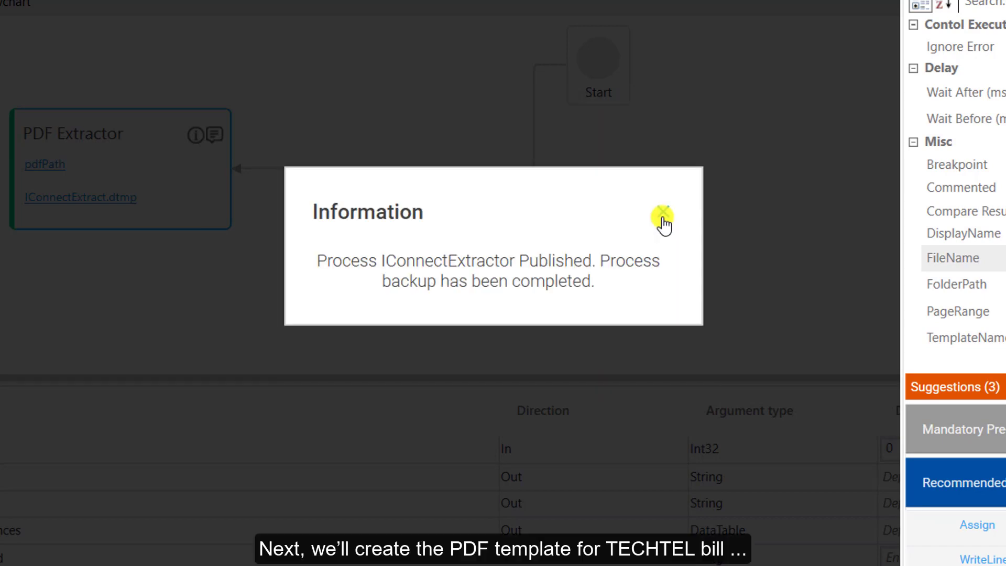
click(664, 214)
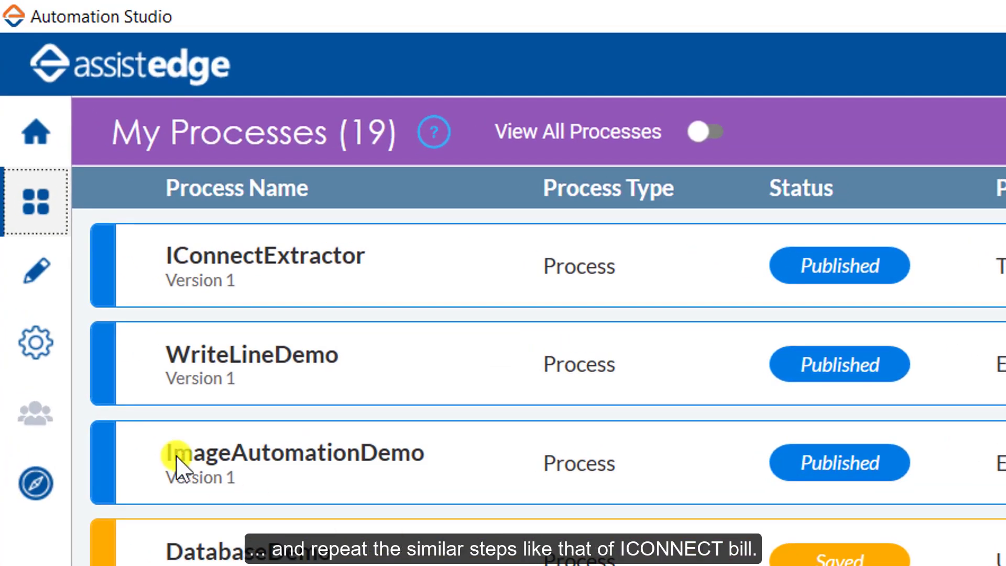
From the designer, launch PDF Template Creator and open a Techtel bill from Desktop > Bills
click(34, 277)
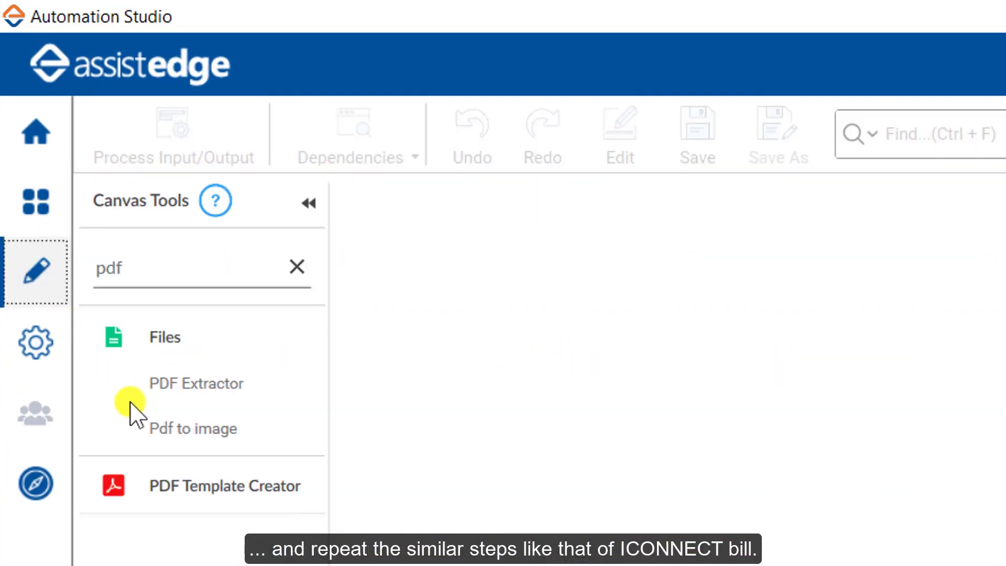
click(236, 494)
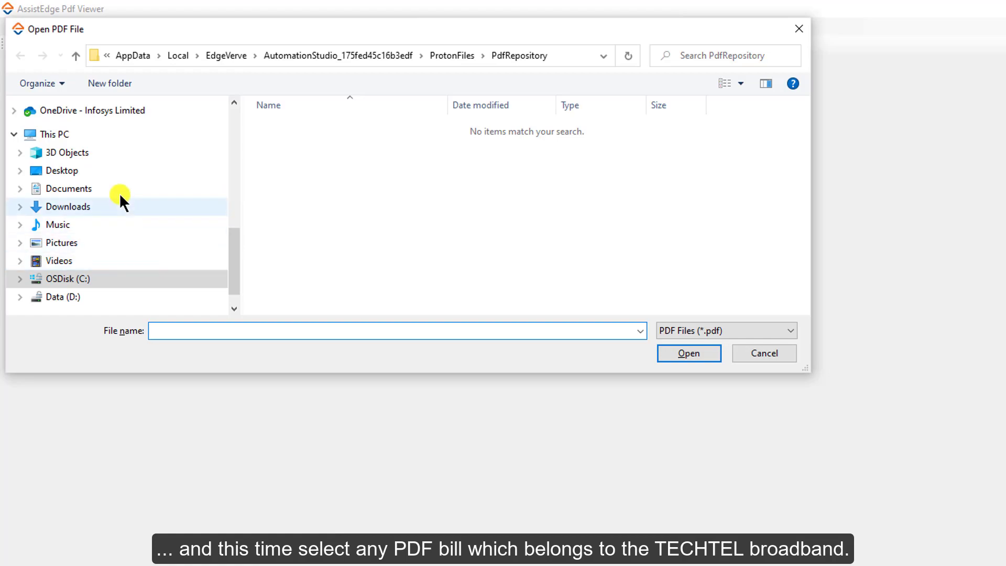
click(126, 172)
double_click(289, 107)
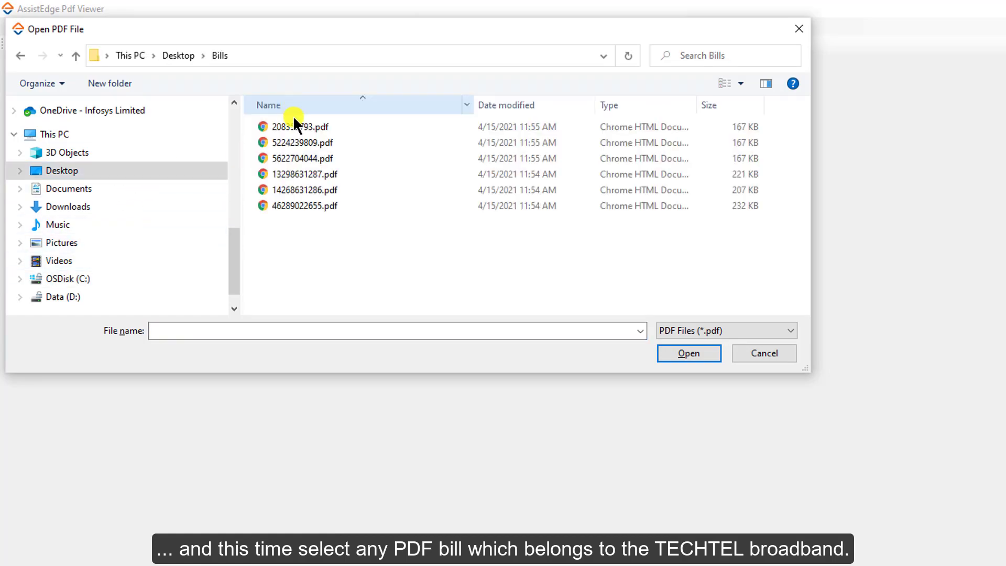
double_click(313, 172)
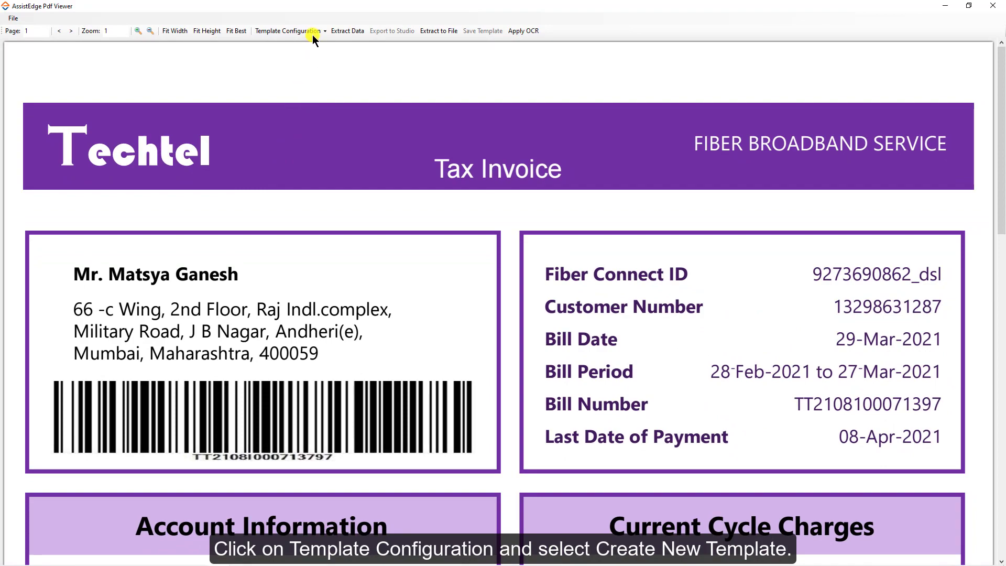
Create a new template and add 'Bill Number' as a reference
click(313, 32)
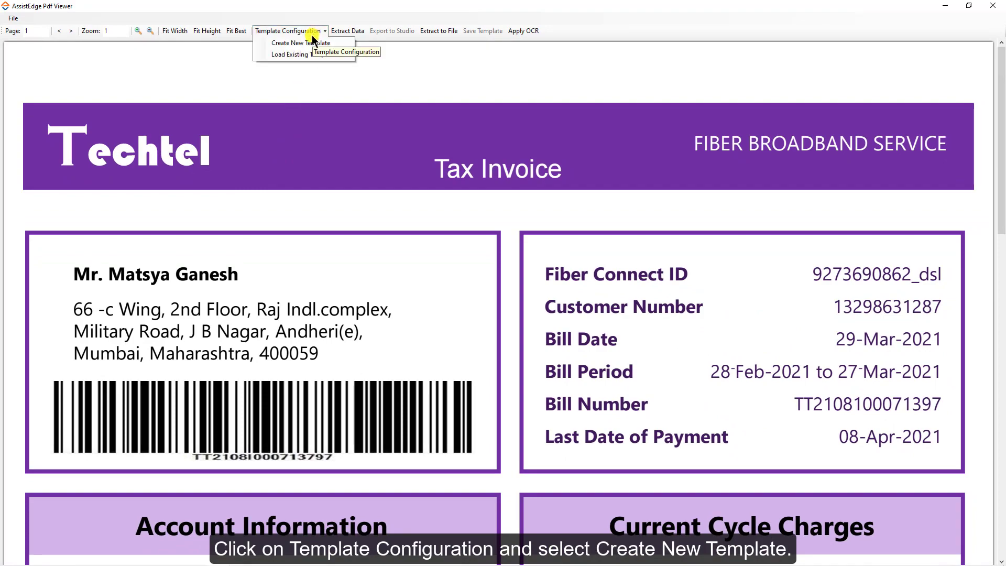
click(314, 47)
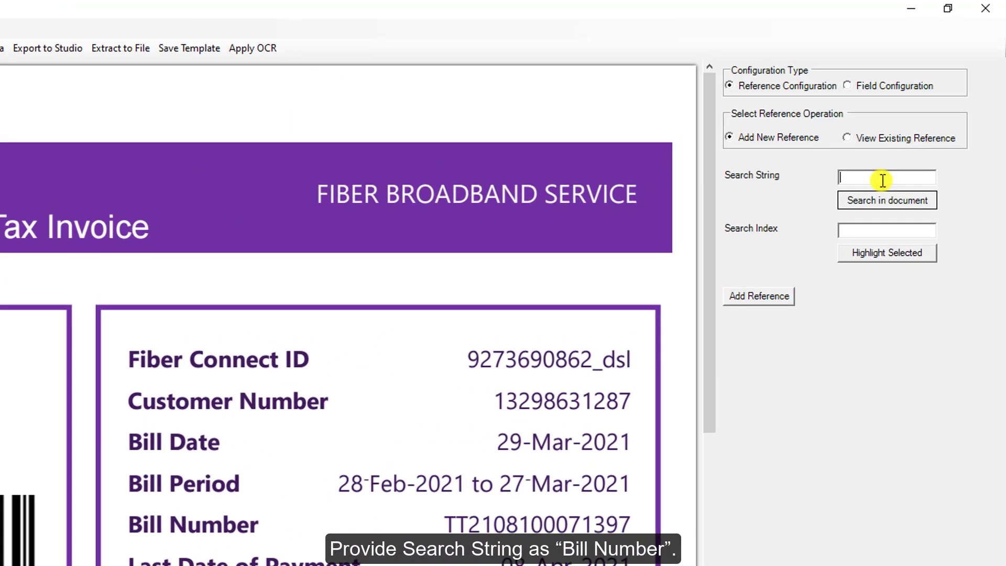
text(Bill )
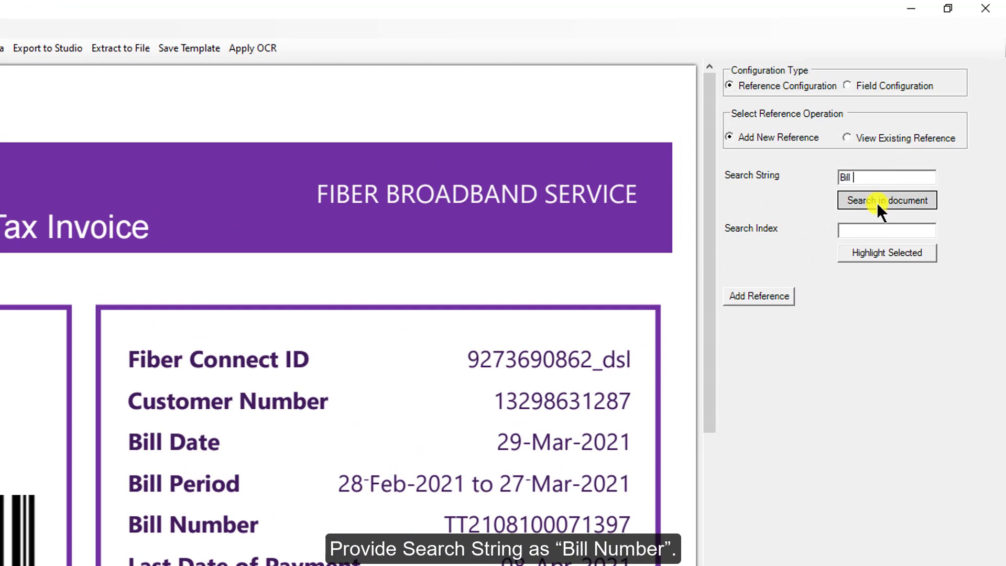
text(Number)
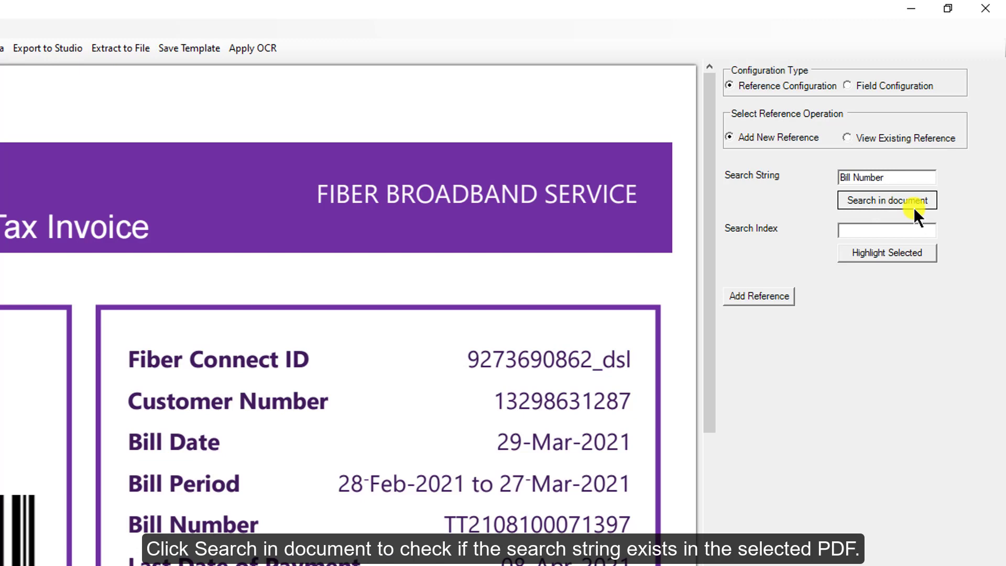
click(914, 206)
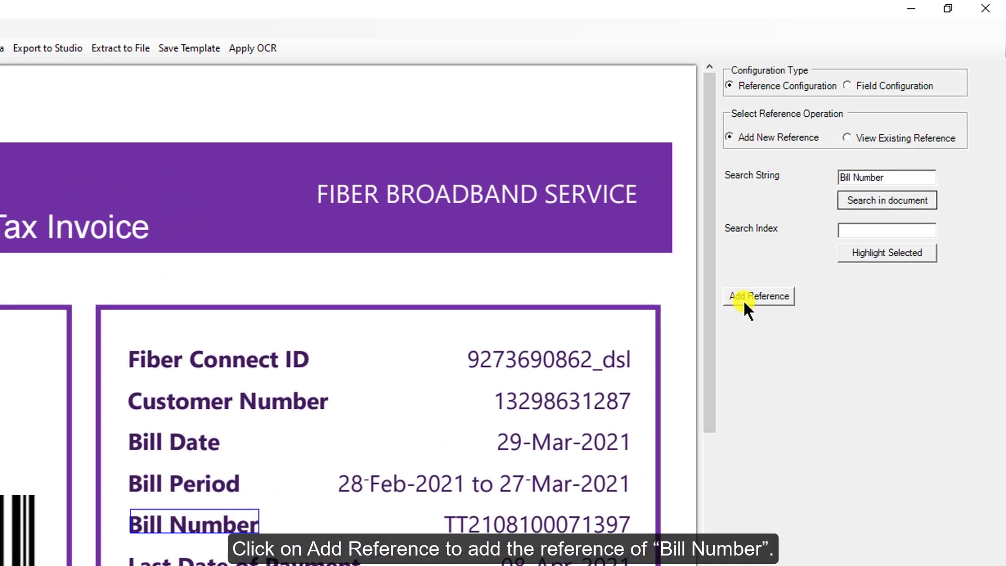
click(744, 302)
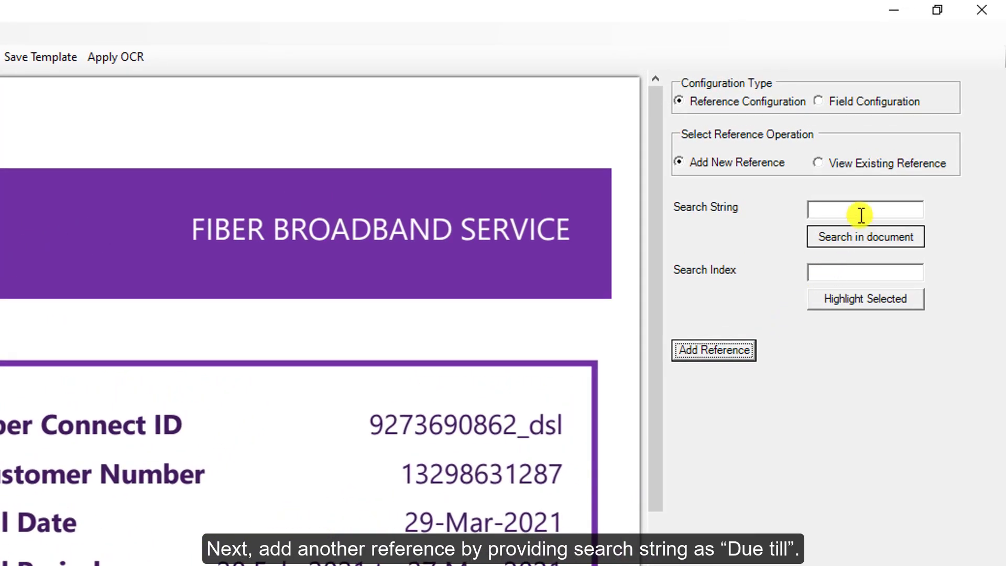
Add 'Due Till' as a second reference, then move to Field Configuration
click(890, 210)
text(Due Till)
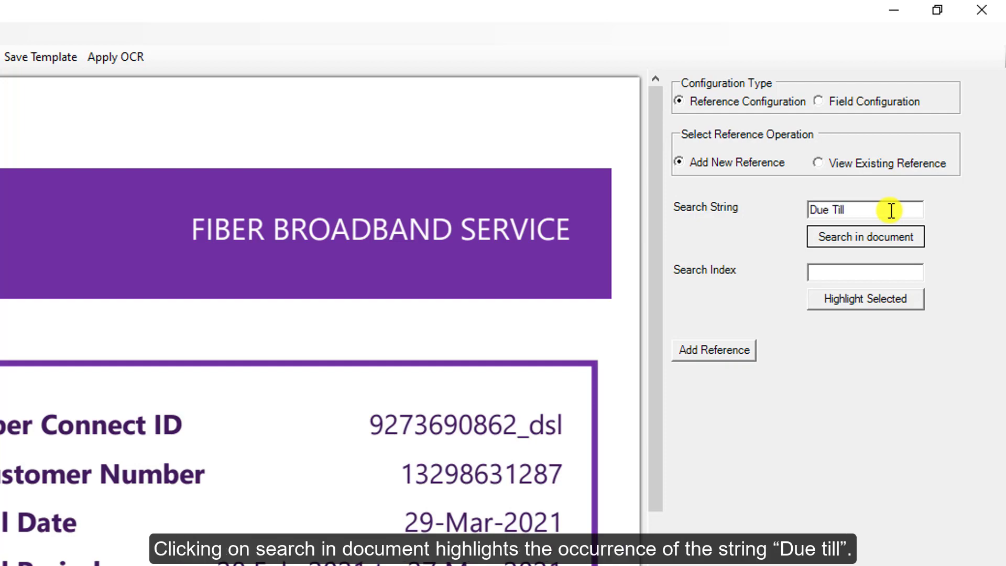
click(889, 235)
scroll(559, 516, down, 1)
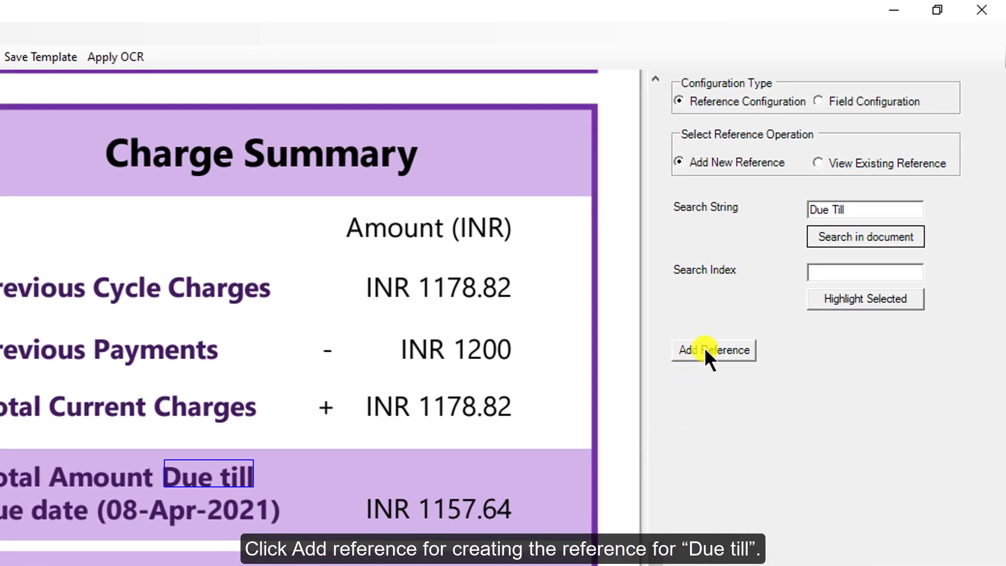
click(704, 348)
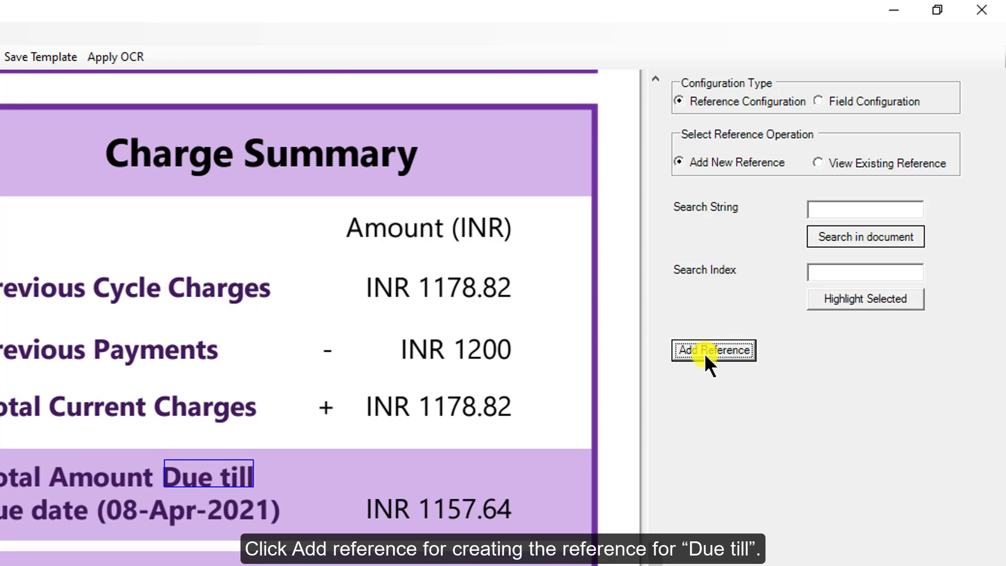
click(866, 106)
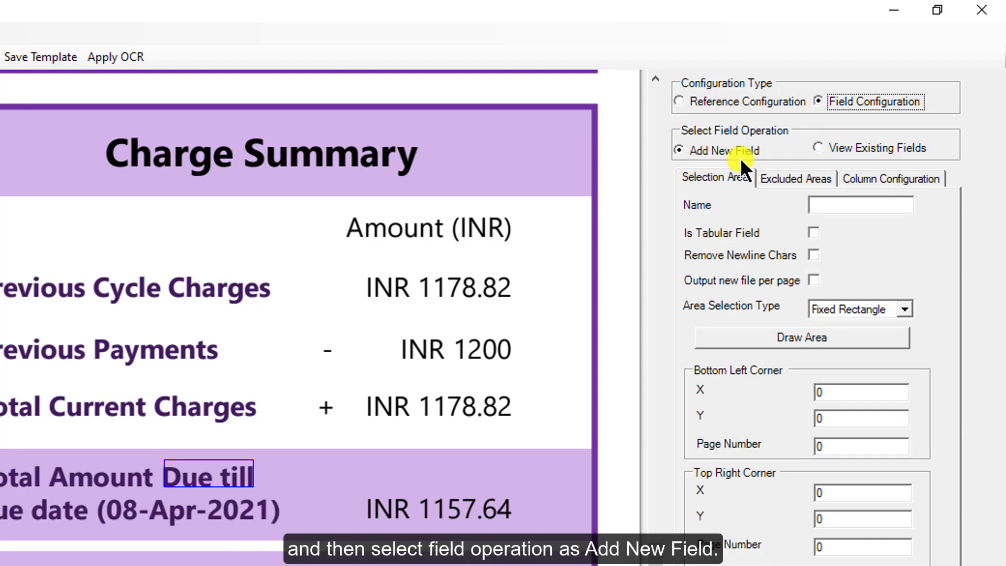
Name the new field billNumber, use Two Corners, and set corner one at the value's top-left
click(879, 209)
text(b)
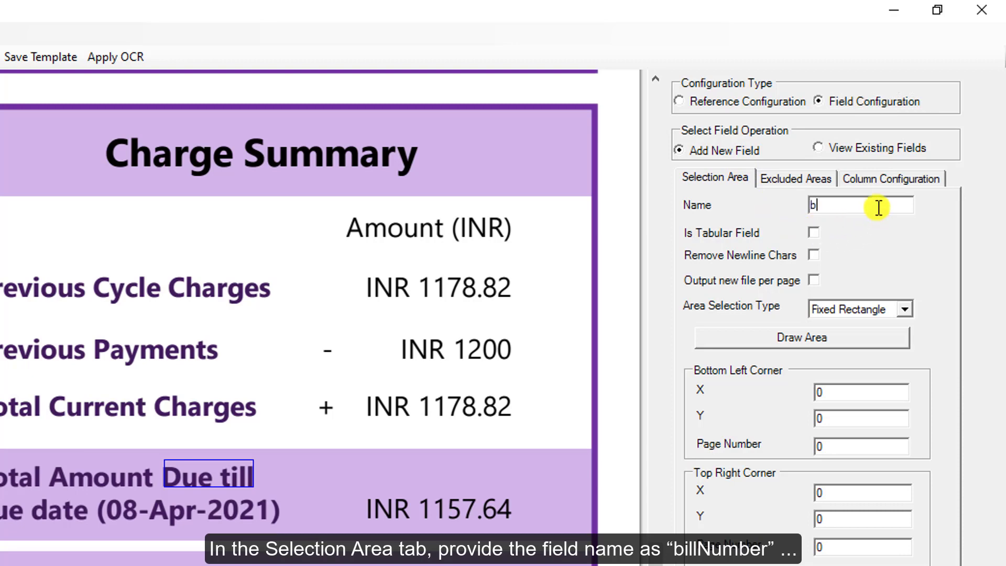
text(illNumber)
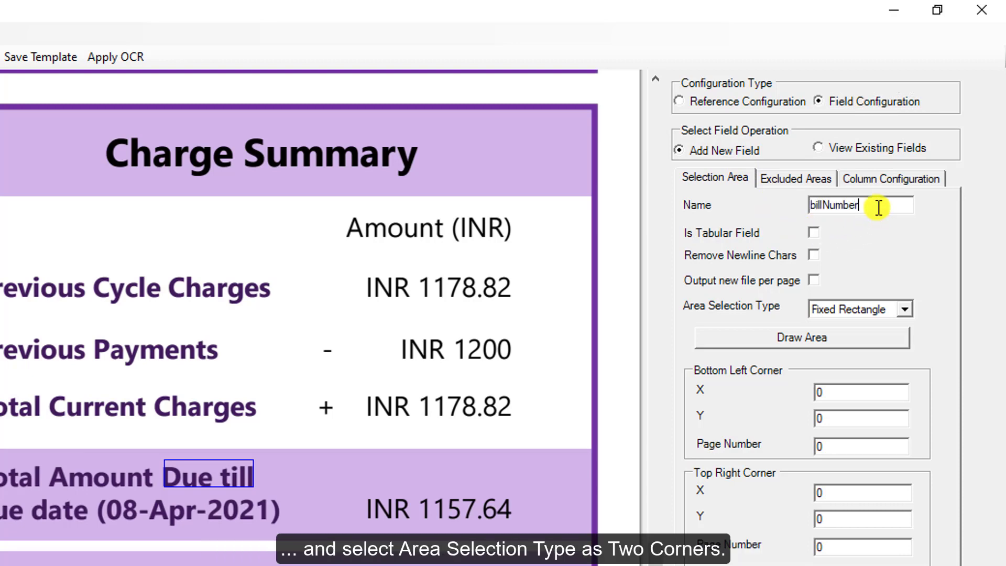
click(873, 304)
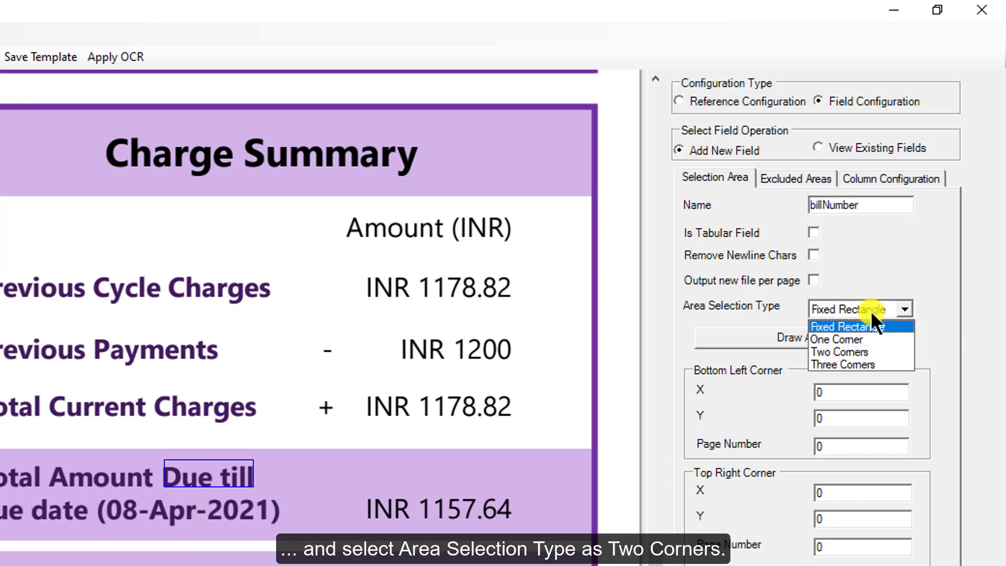
click(857, 348)
click(566, 392)
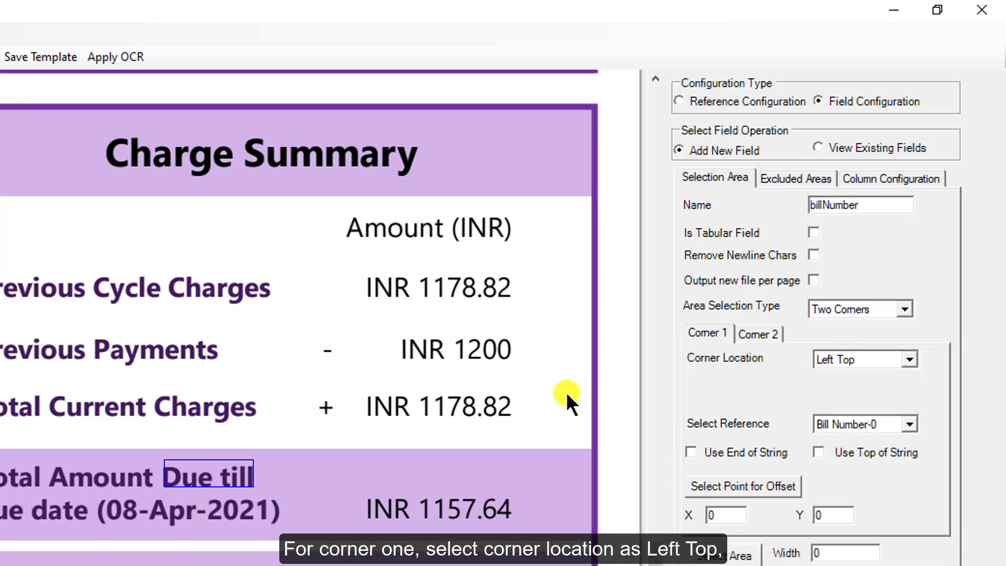
scroll(563, 392, up, 6)
scroll(560, 391, up, 8)
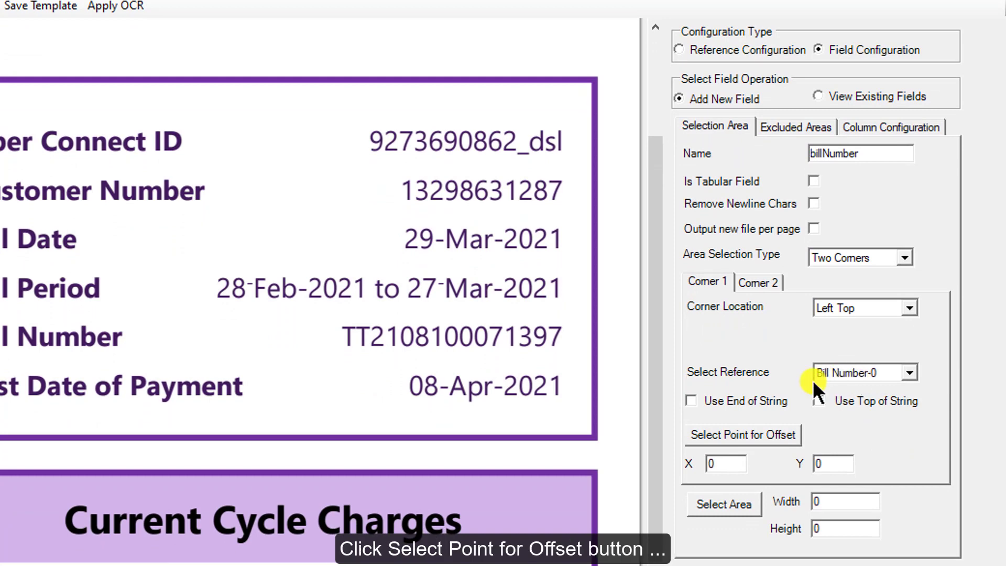
click(766, 435)
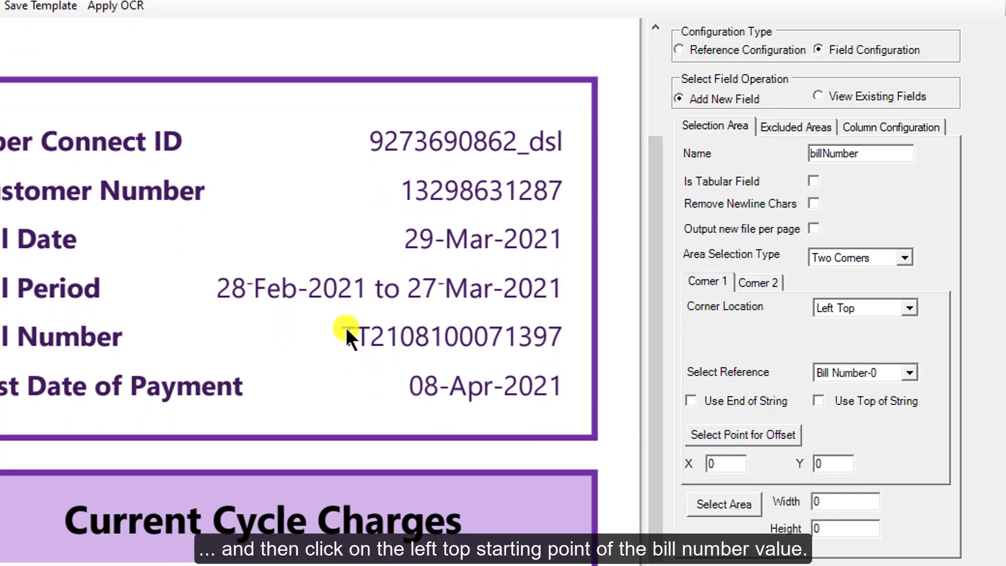
click(265, 320)
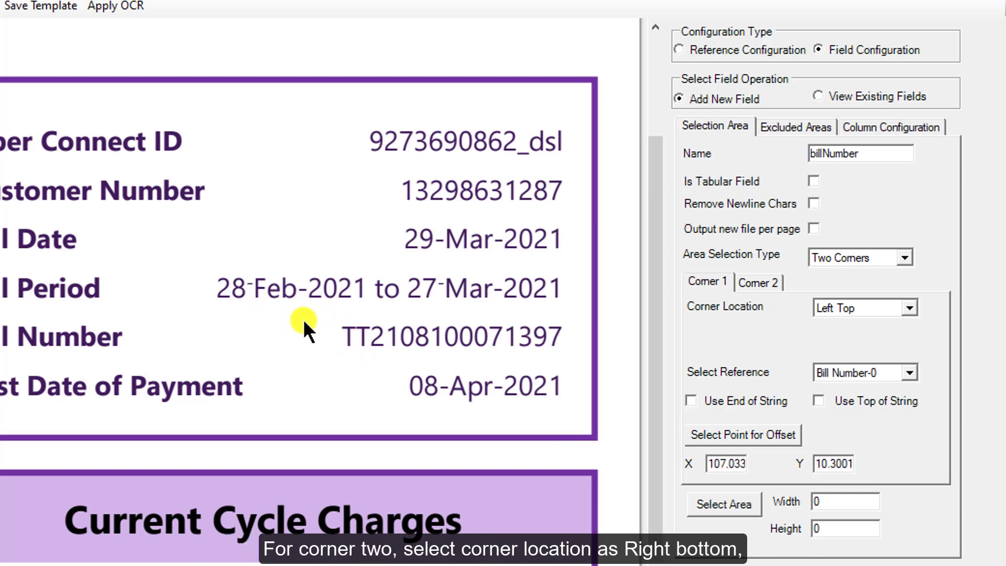
Set corner two as Right Bottom at the bill number's end and add the billNumber field
click(754, 281)
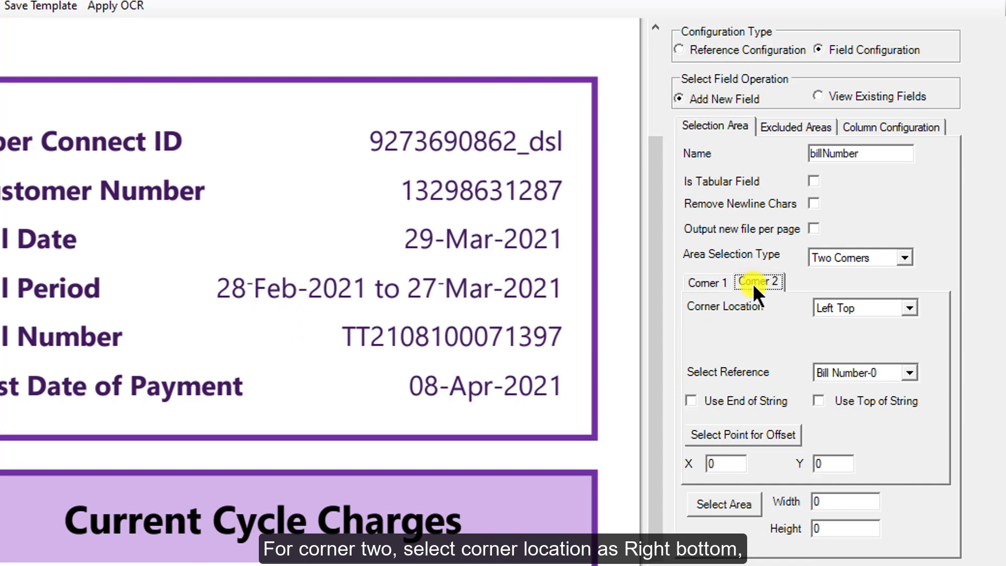
click(860, 306)
click(860, 344)
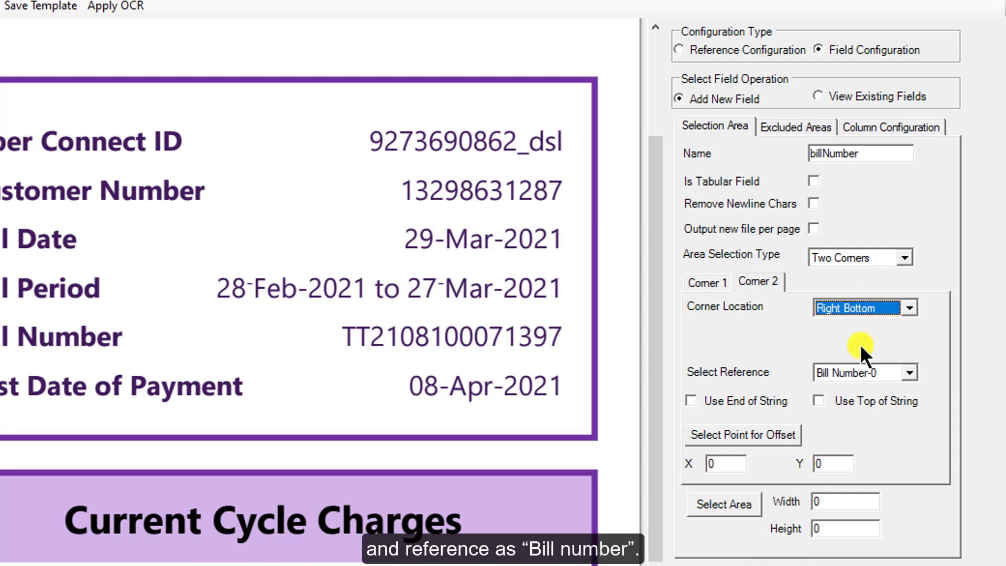
click(752, 434)
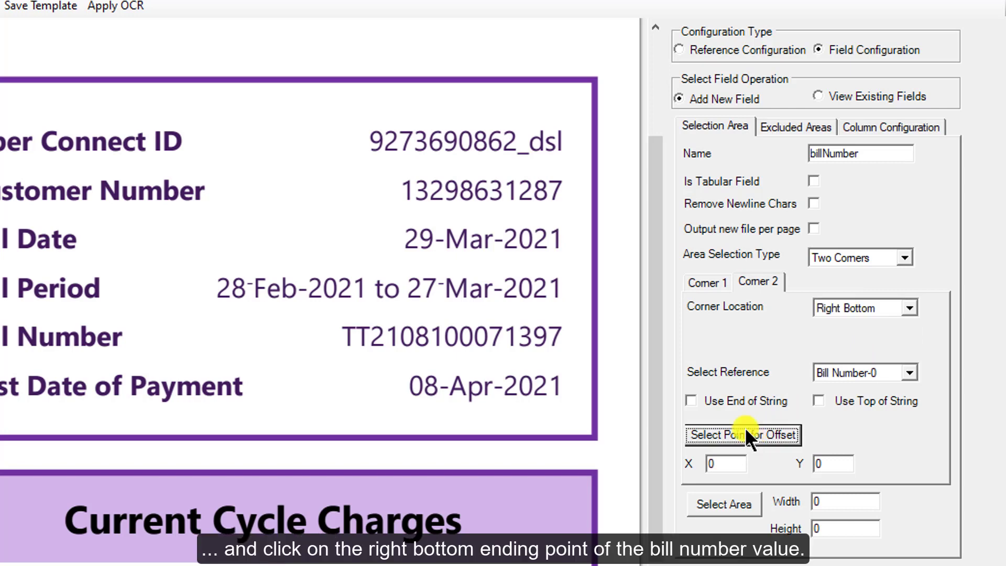
click(573, 360)
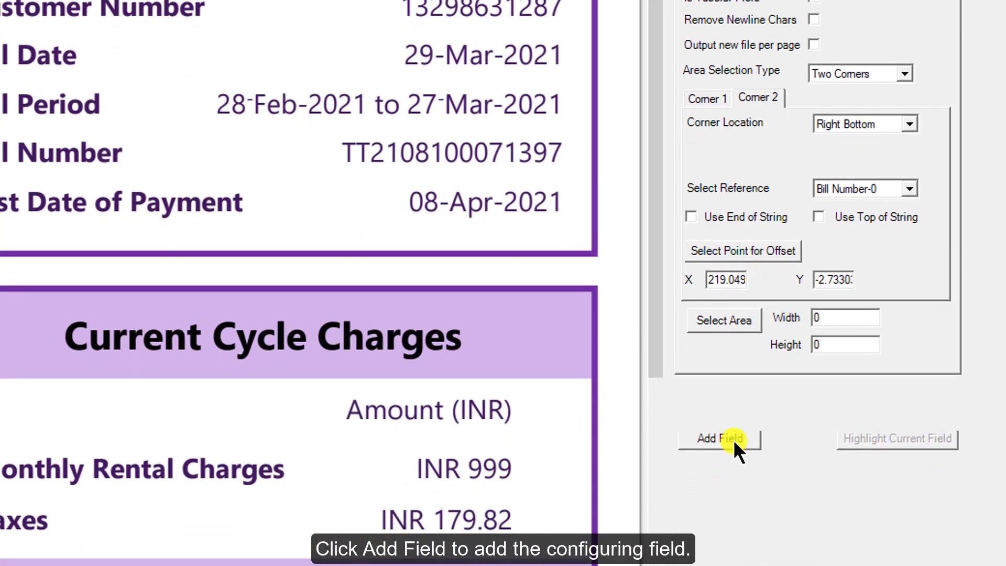
click(734, 440)
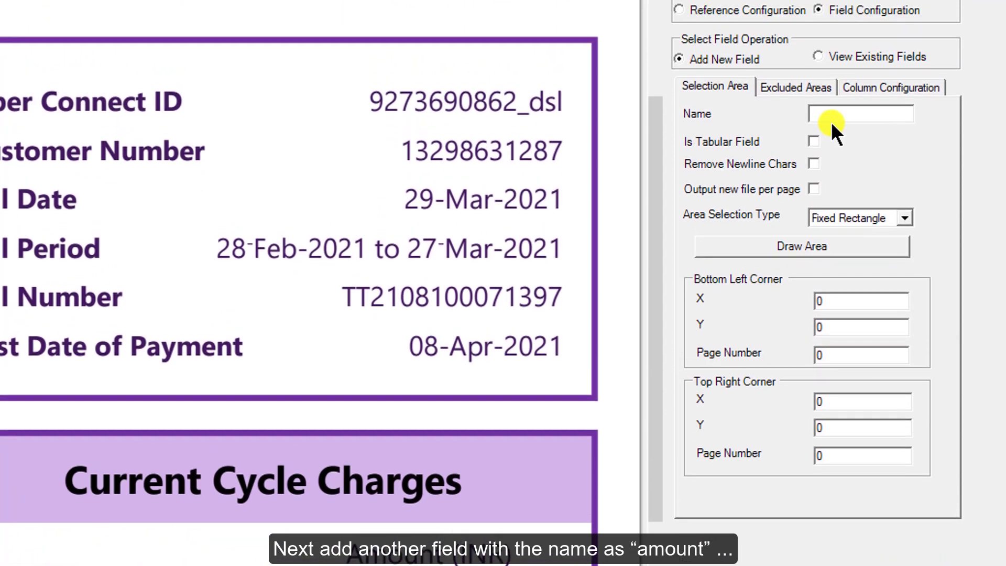
Name the field amount with Two Corners, anchoring corner one to Due Till-0 at the amount's top-left
click(843, 120)
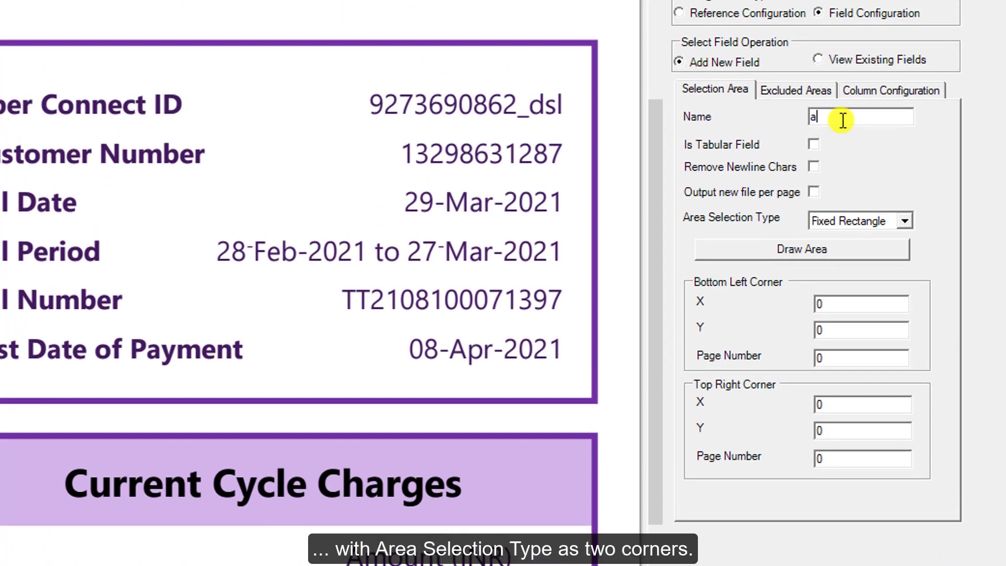
text(amount)
click(859, 219)
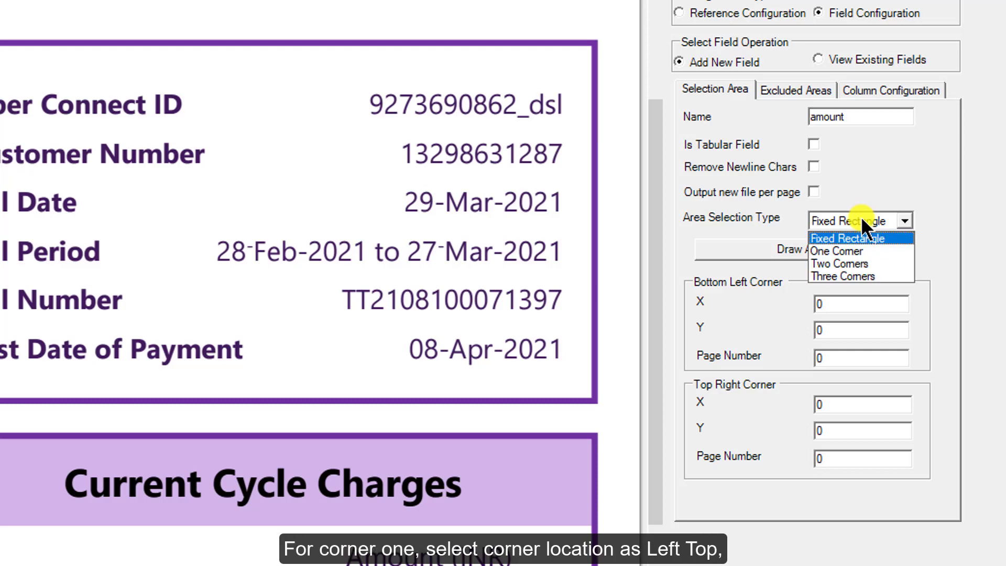
click(863, 263)
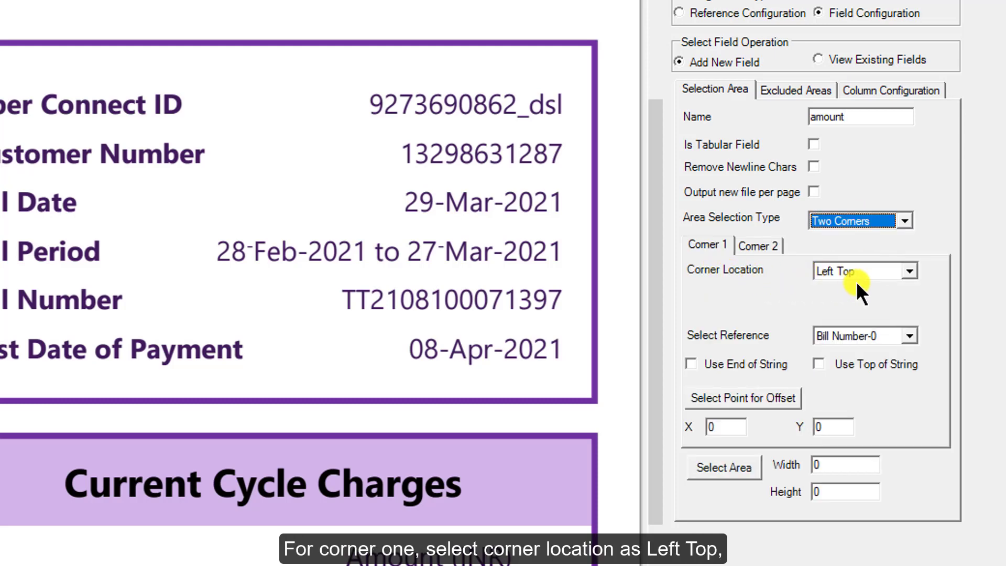
click(873, 335)
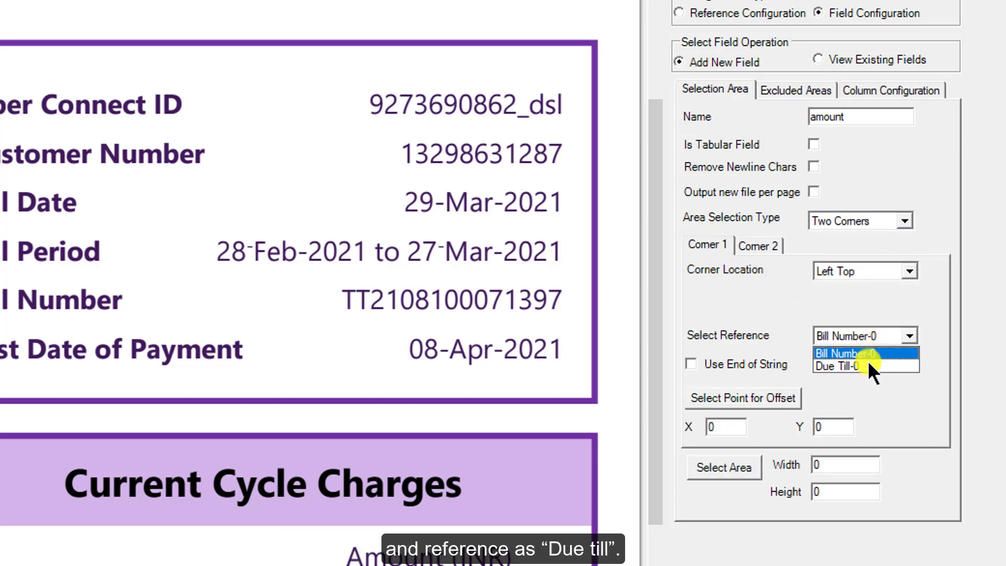
click(868, 361)
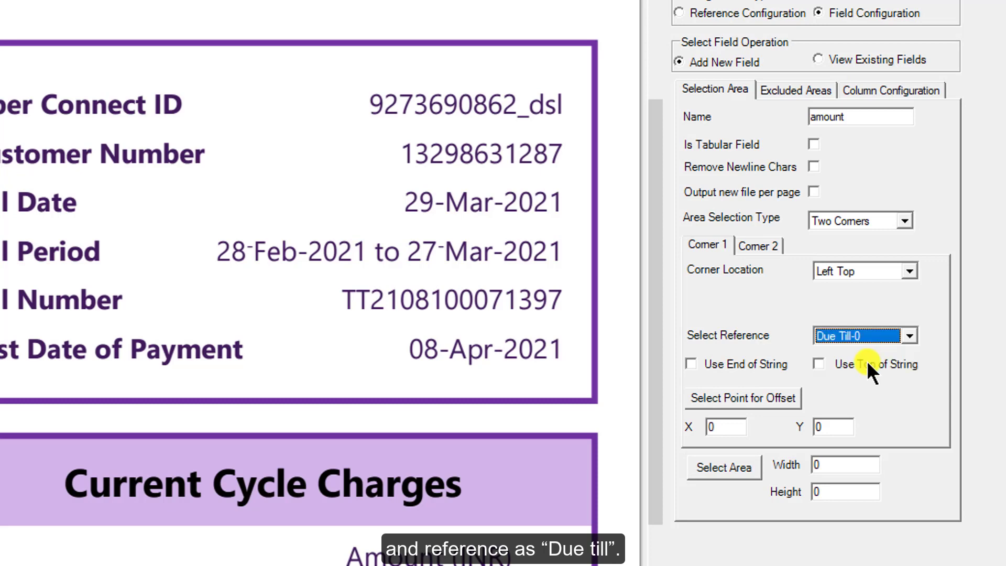
click(697, 395)
scroll(610, 405, down, 4)
scroll(609, 406, down, 6)
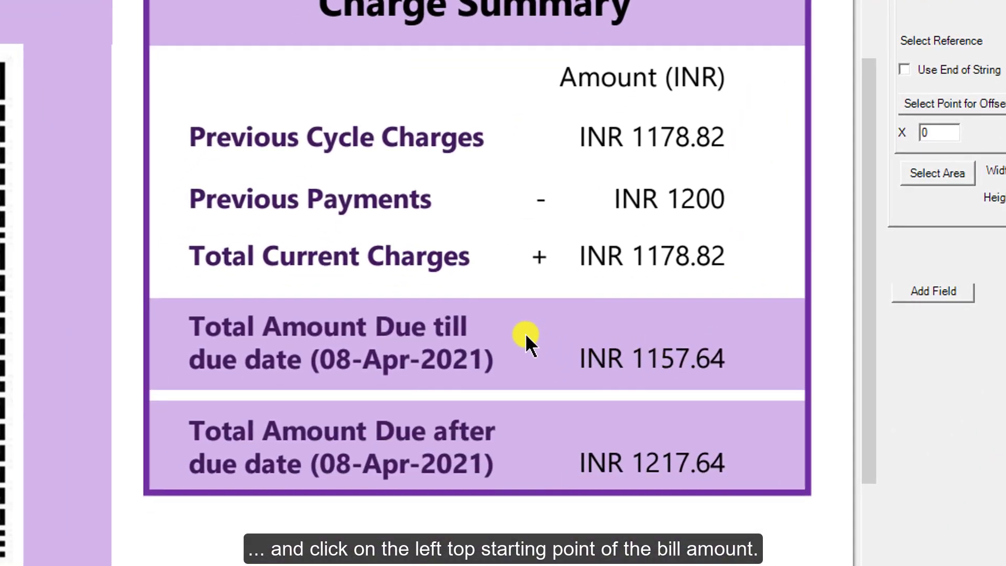
click(524, 331)
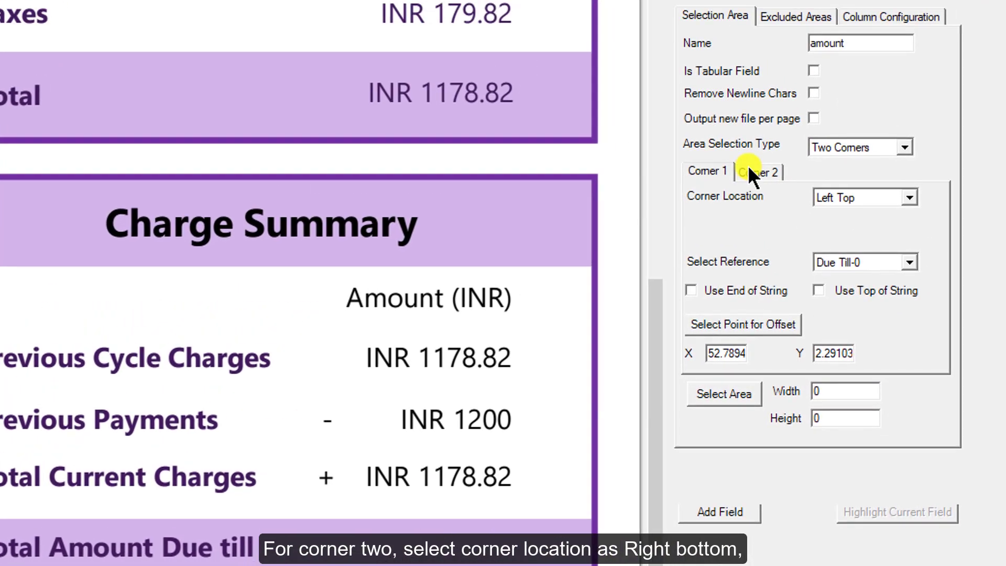
Anchor corner two to Due Till-0 as Right Bottom at INR 1157.64's end, and add the field
click(750, 173)
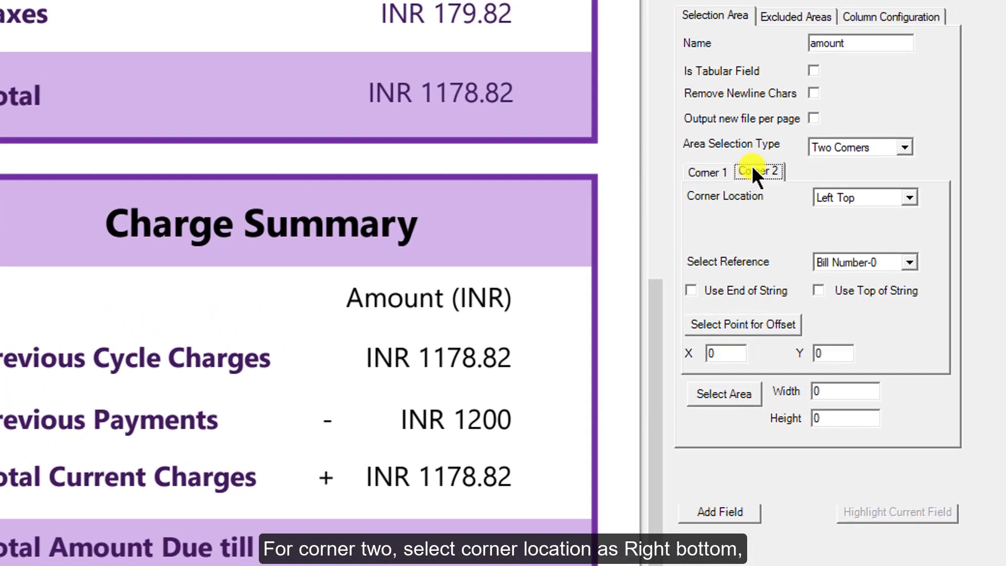
click(883, 198)
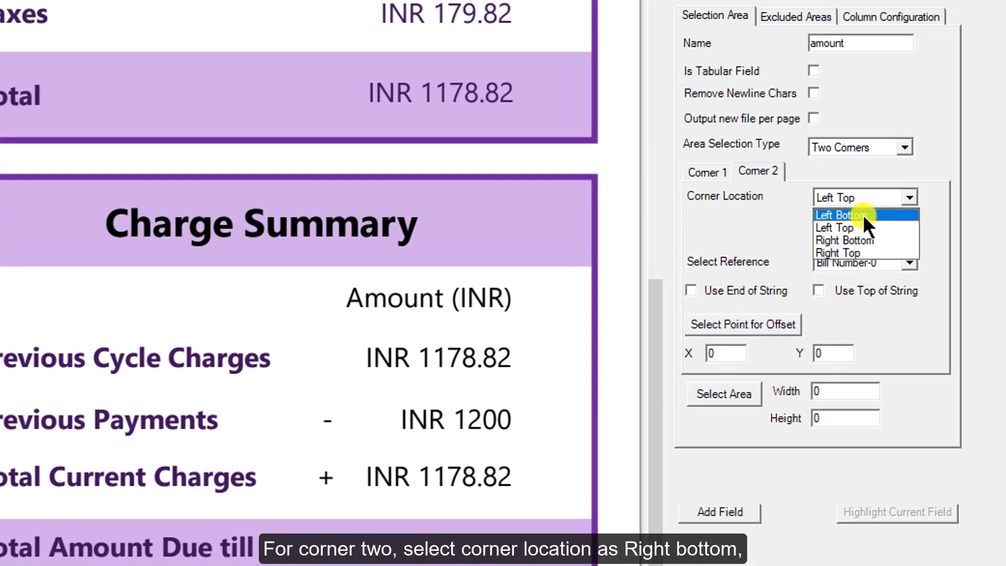
click(855, 241)
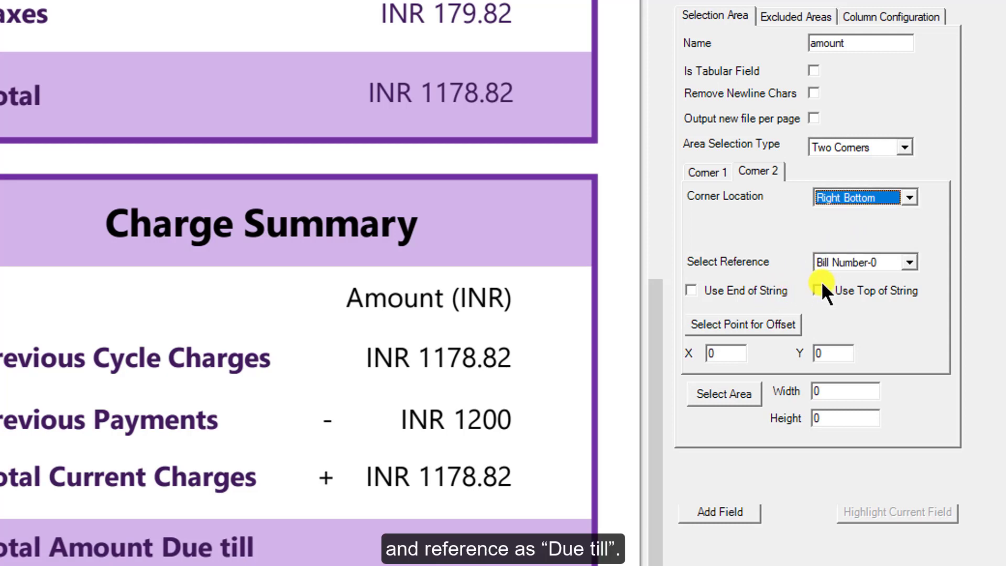
click(853, 264)
click(845, 292)
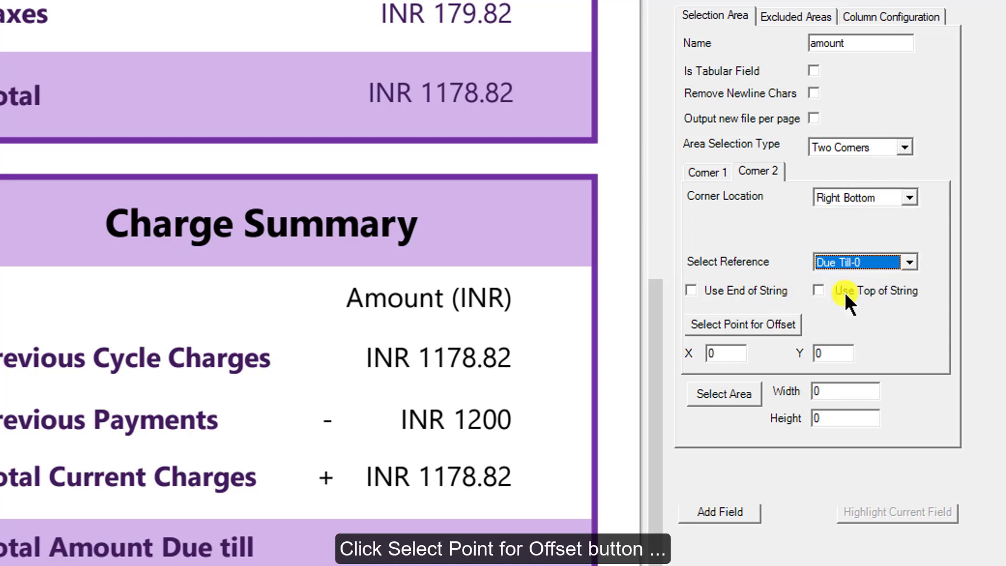
click(750, 324)
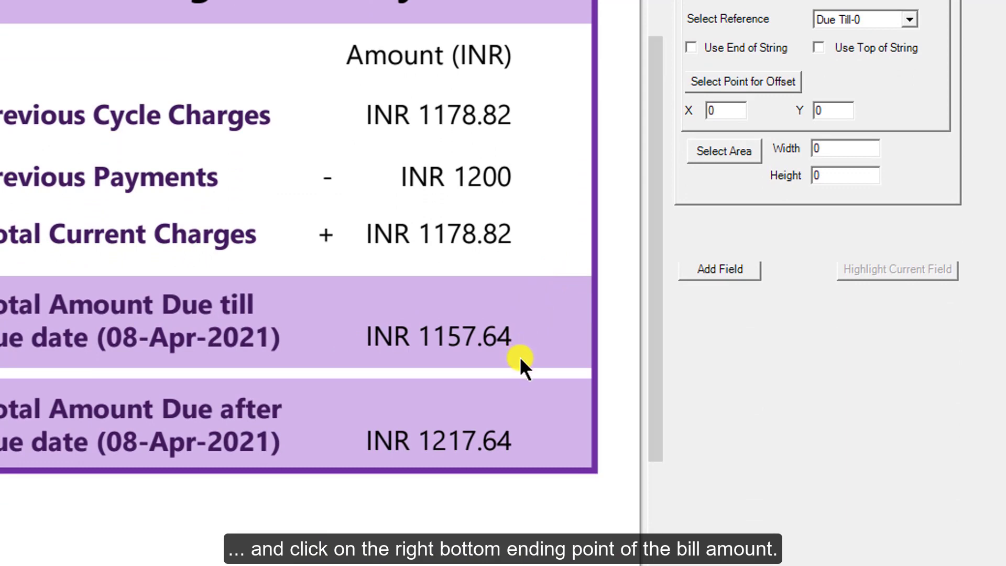
click(520, 359)
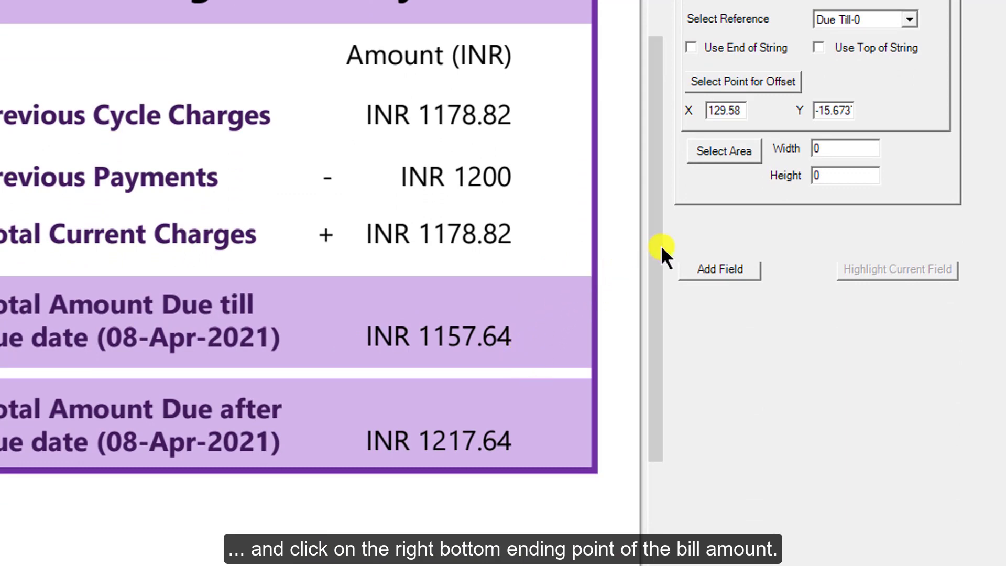
click(732, 271)
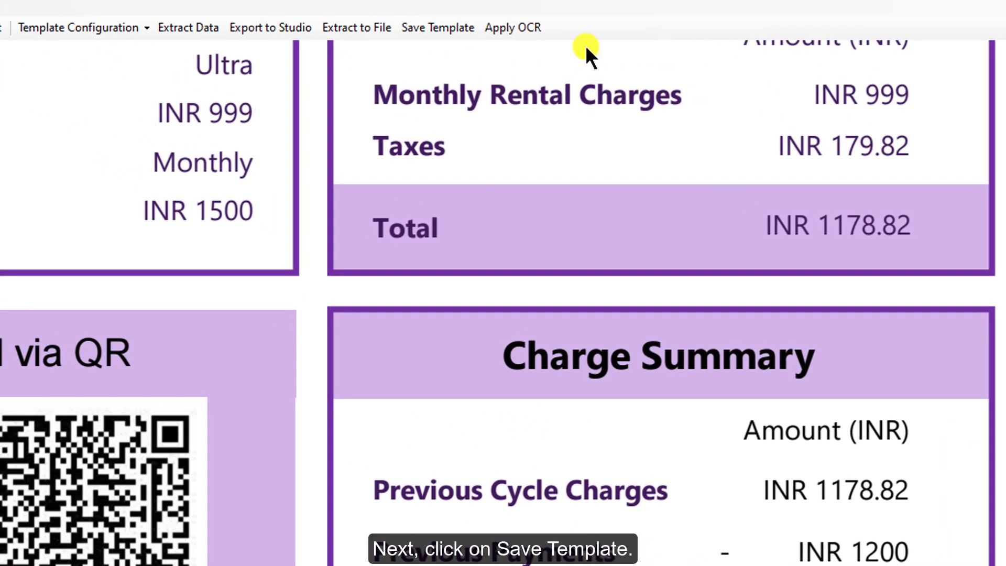
click(427, 17)
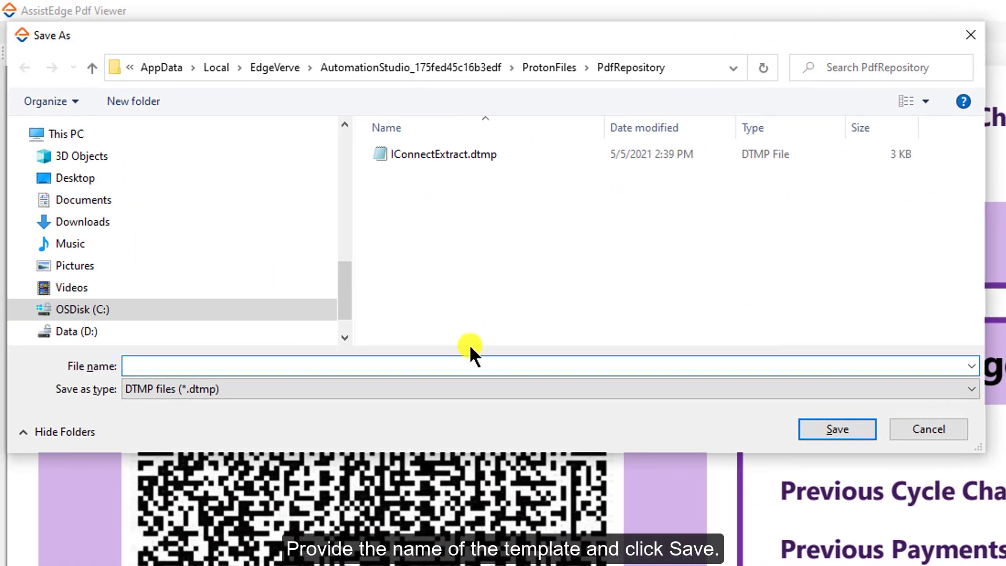
text(Techtel)
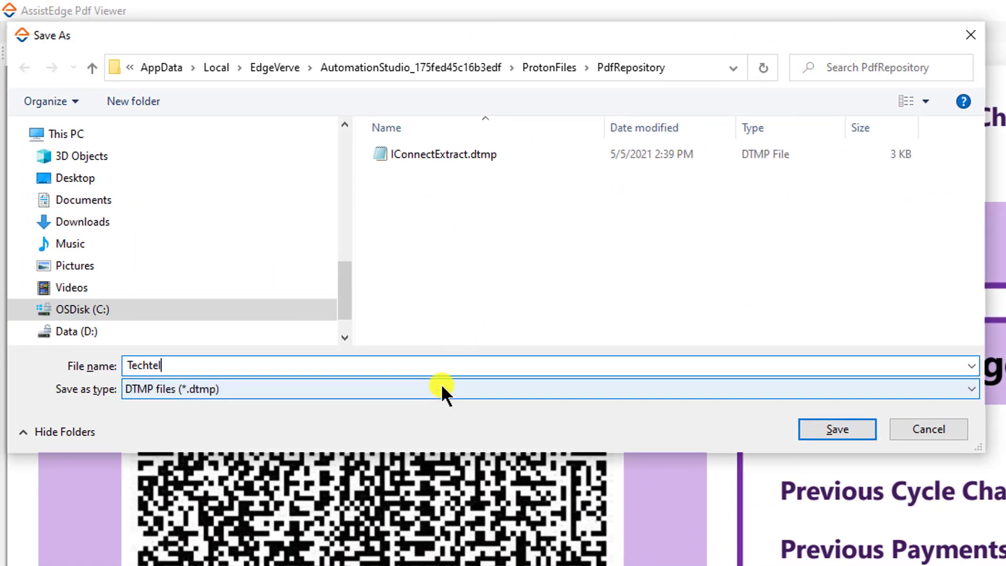
text(Extractor)
key(Return)
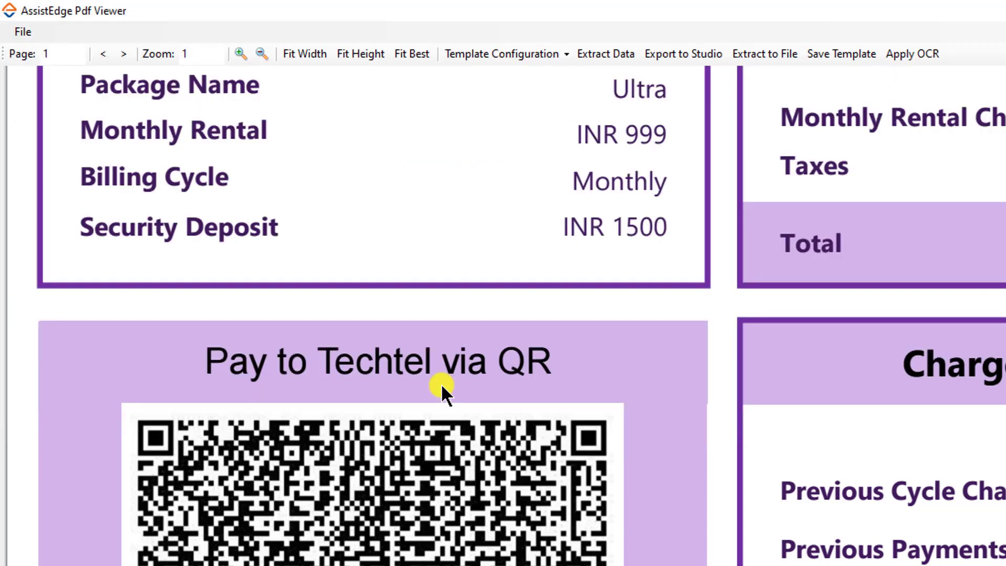
click(618, 58)
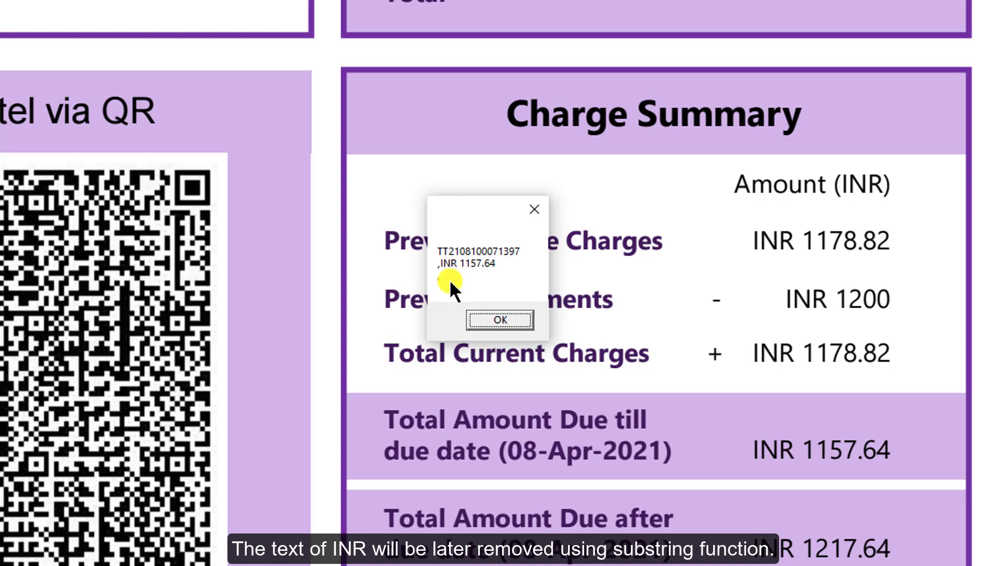
click(503, 322)
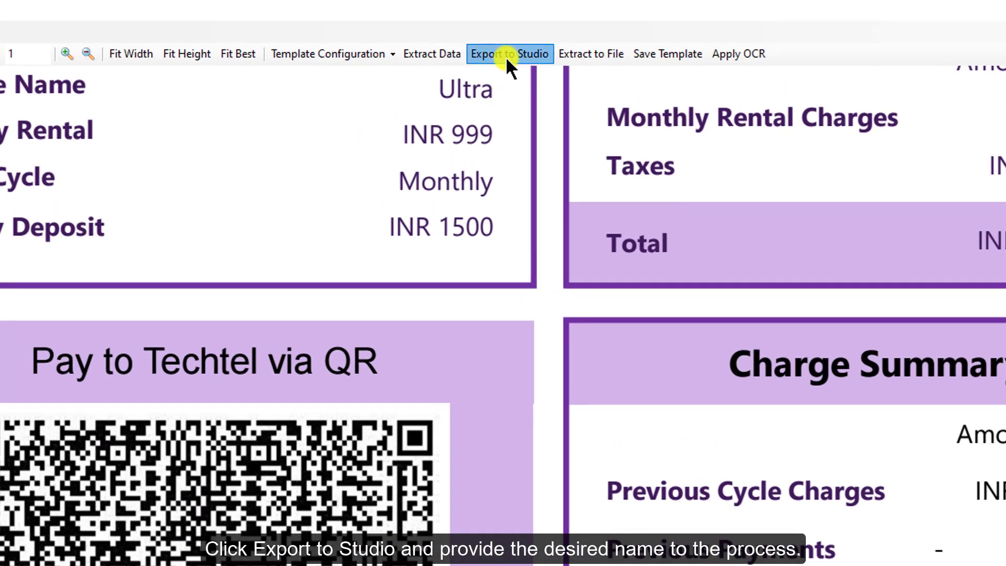
Export the template to Studio as process TechTelExtractor and add a pdfPath argument
click(473, 18)
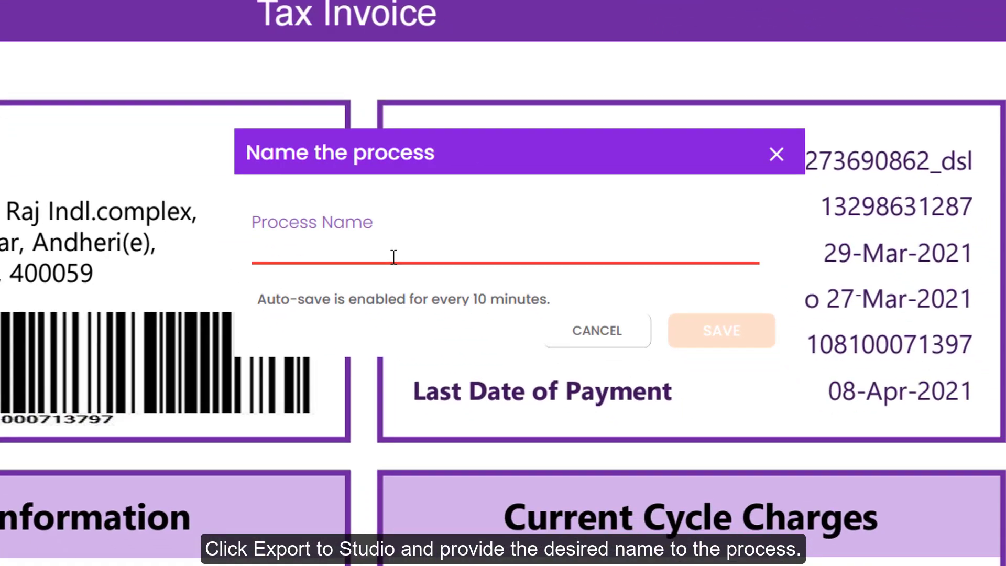
text(Tech)
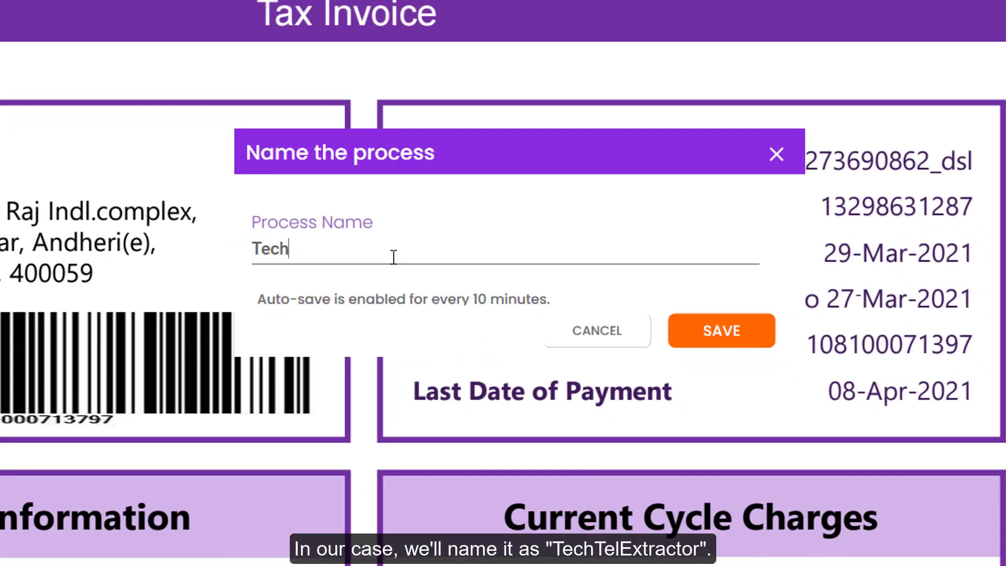
text(TelExtractor)
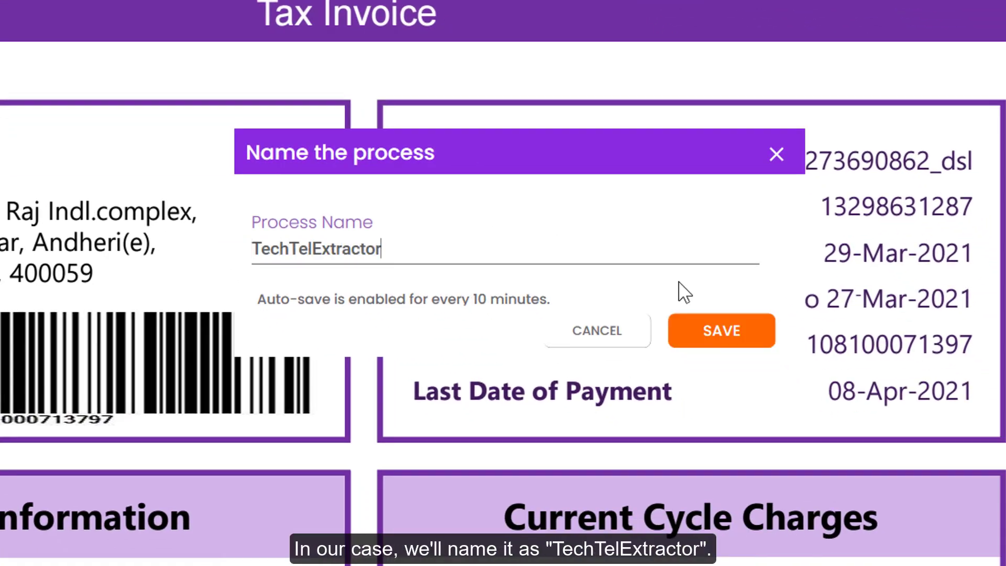
click(721, 331)
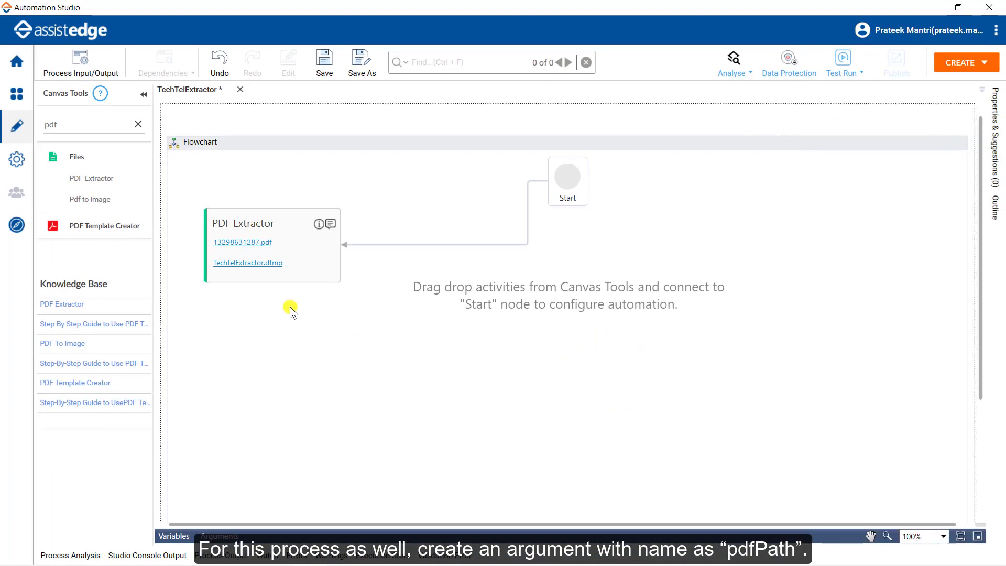
click(218, 536)
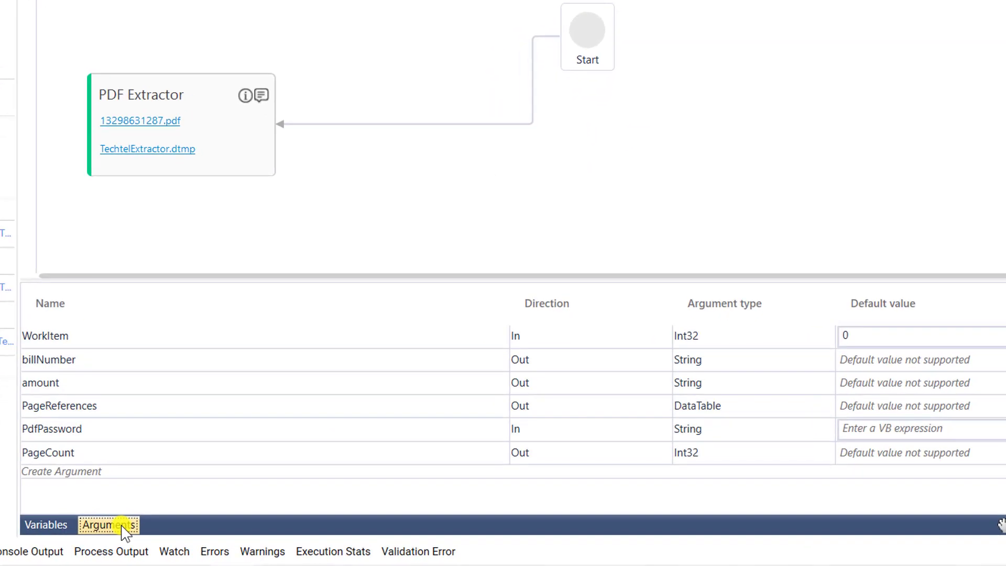
click(72, 472)
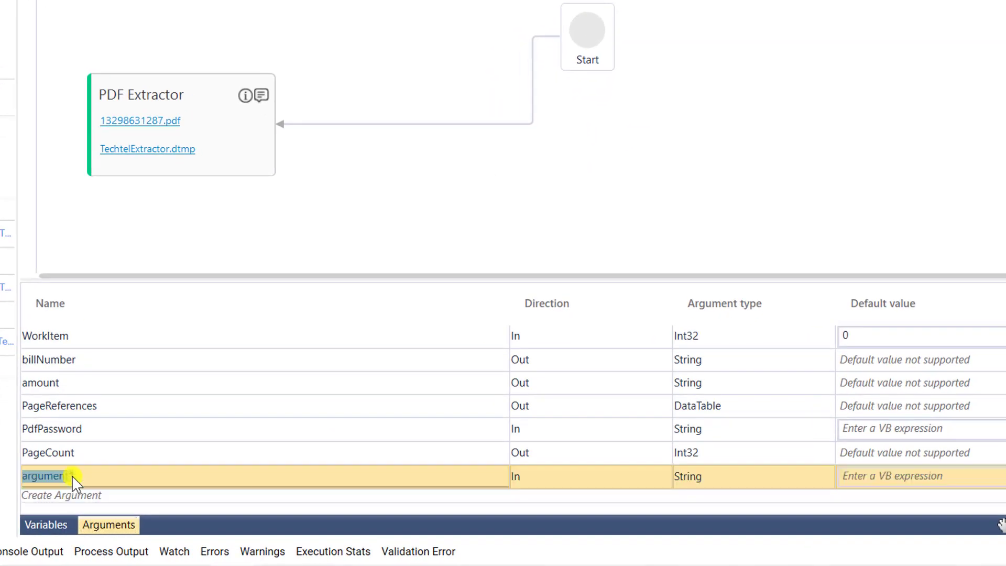
text(pdfPath)
Replace the PDF Extractor's FileName property value with pdfPath
click(235, 170)
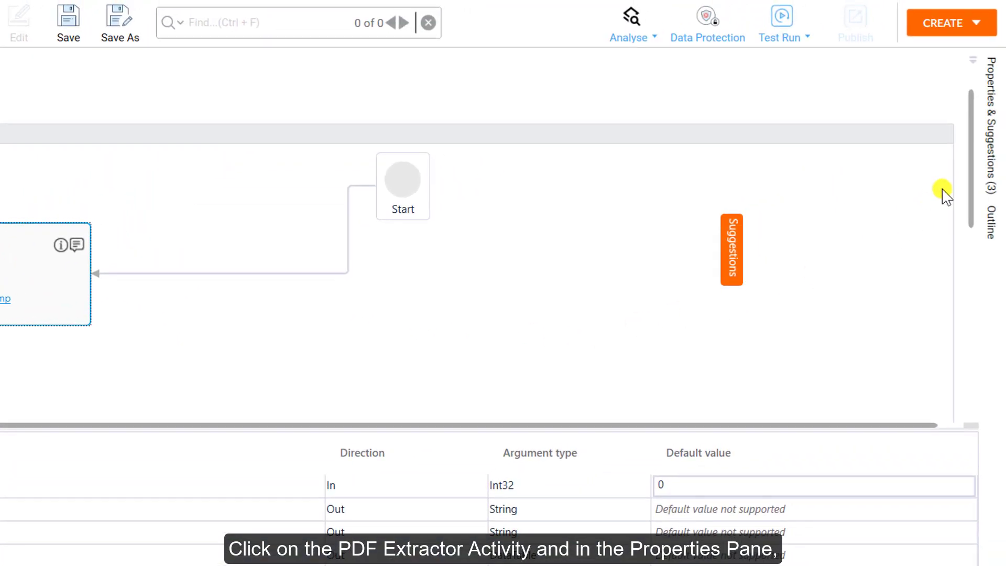
click(996, 138)
click(876, 337)
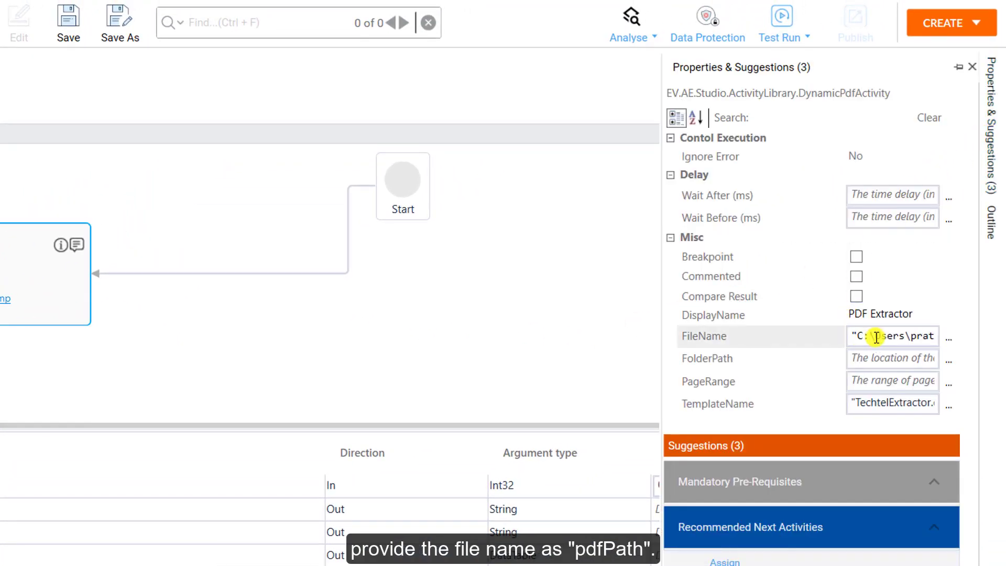
key(ctrl+a)
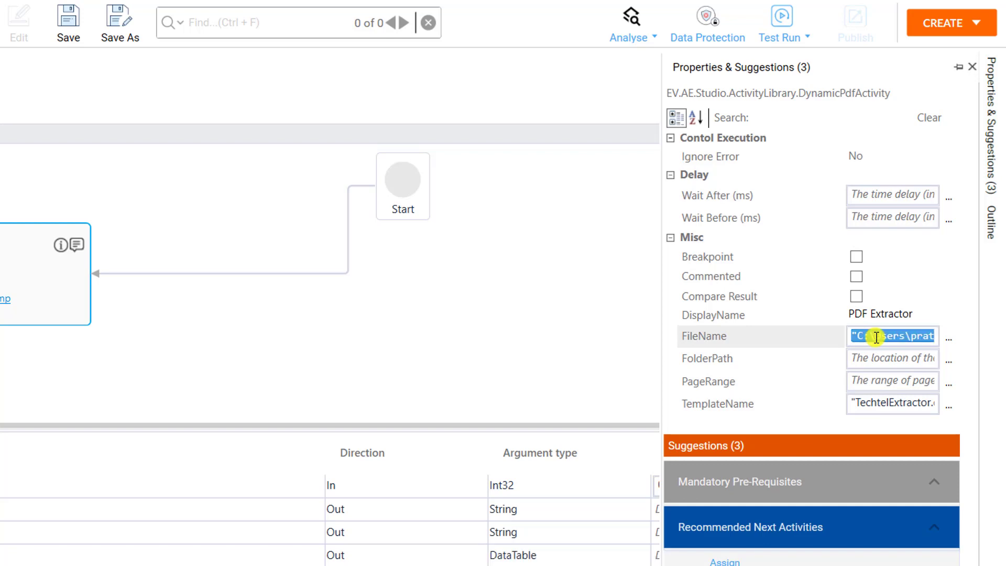
key(BackSpace)
text(pdfPath)
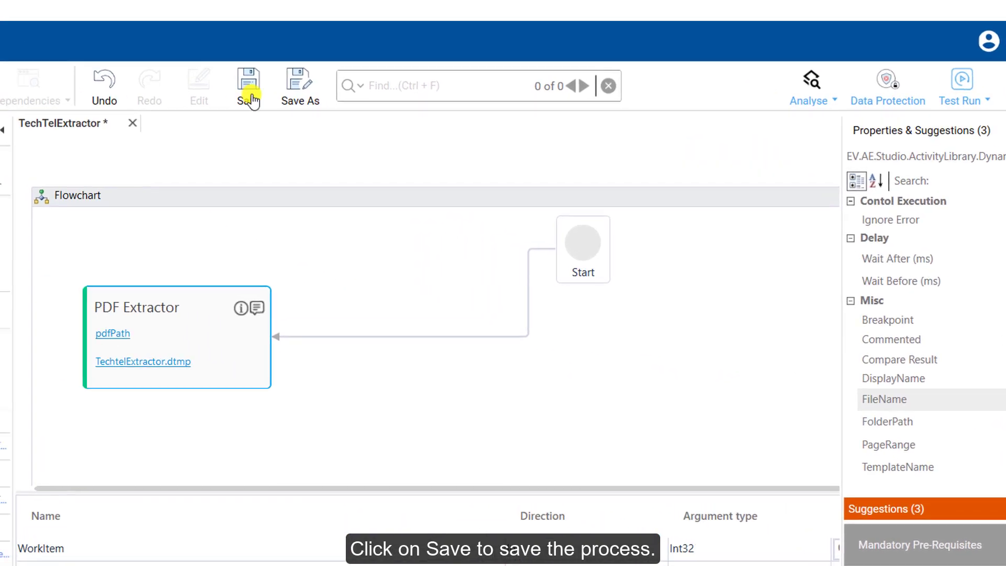
Save TechTelExtractor, publish it to the Training profile with comment 'Demo', and close the notices
click(170, 71)
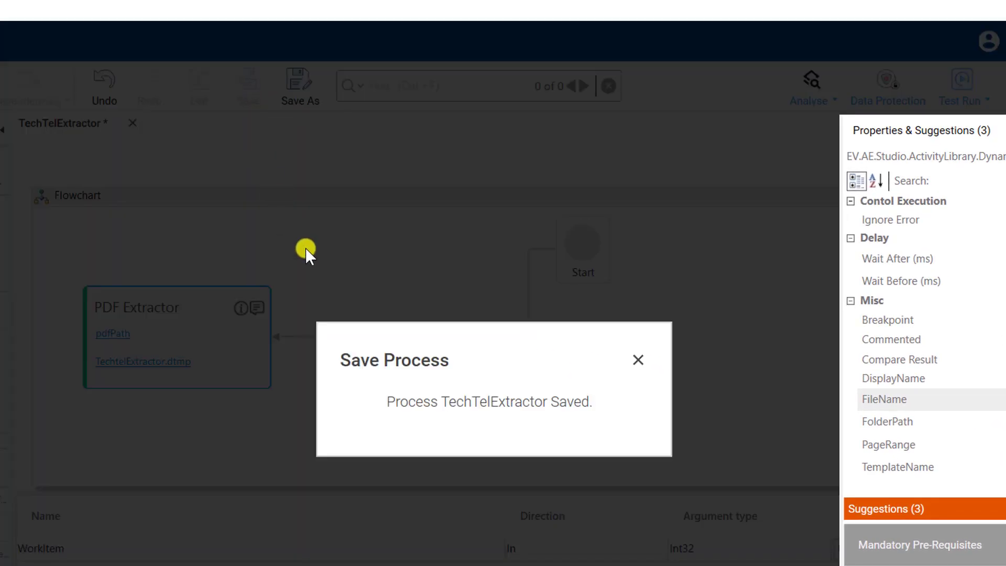
click(637, 361)
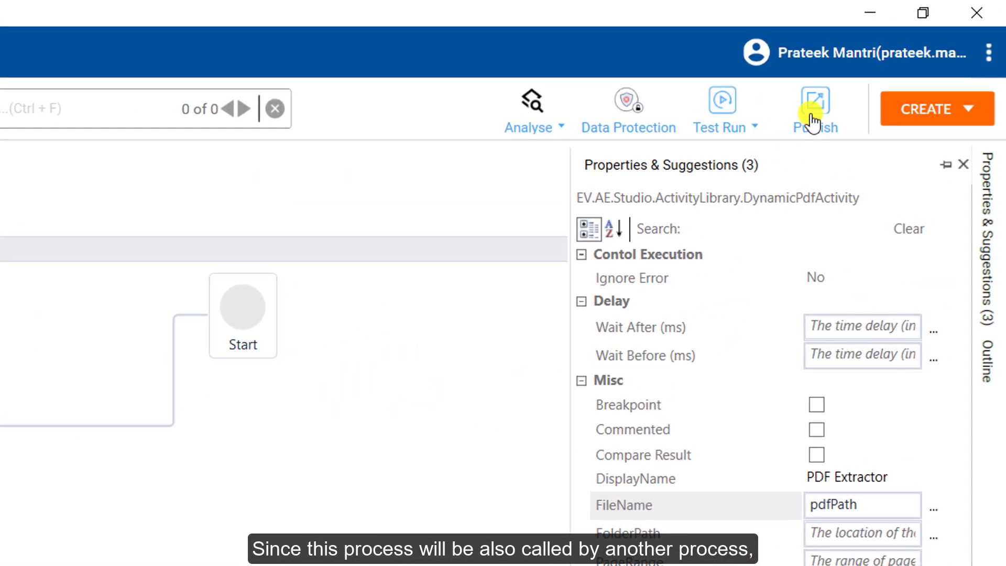
click(813, 118)
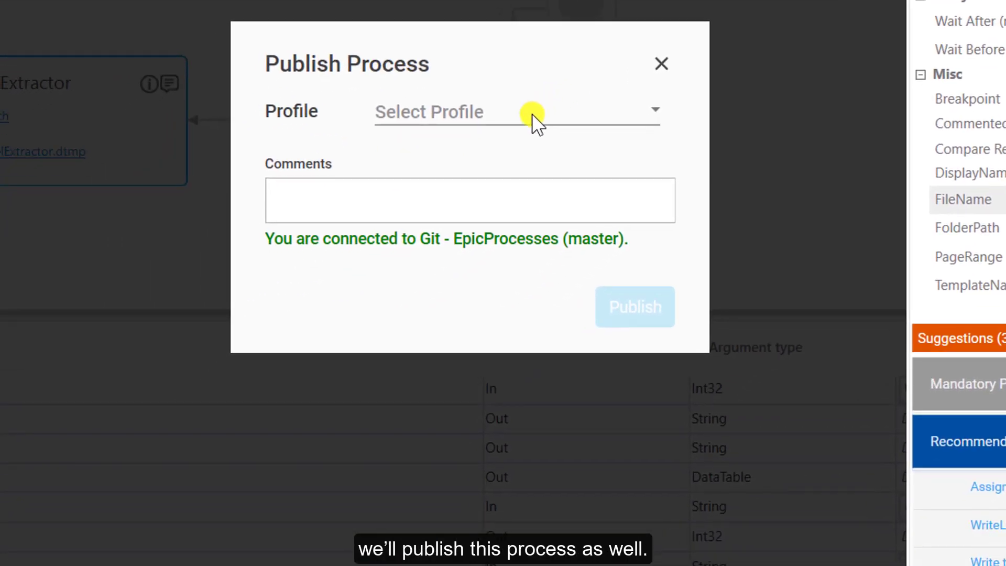
click(532, 113)
click(423, 430)
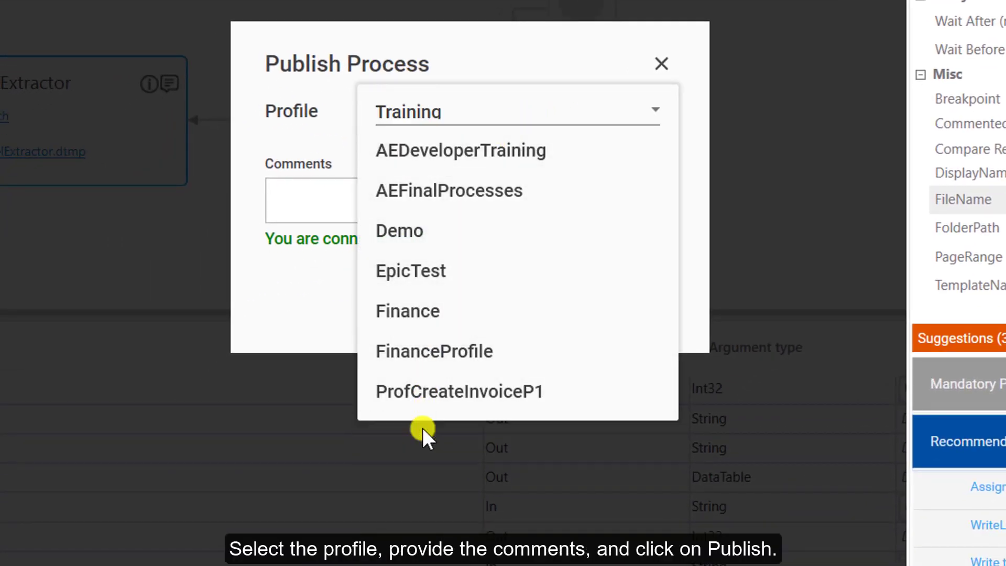
click(348, 221)
text(Demo)
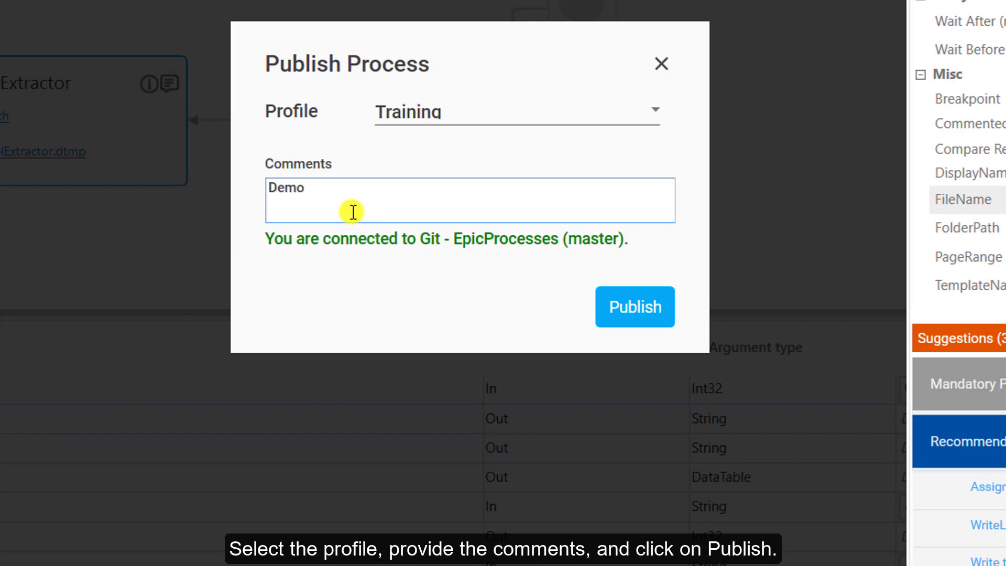
click(631, 313)
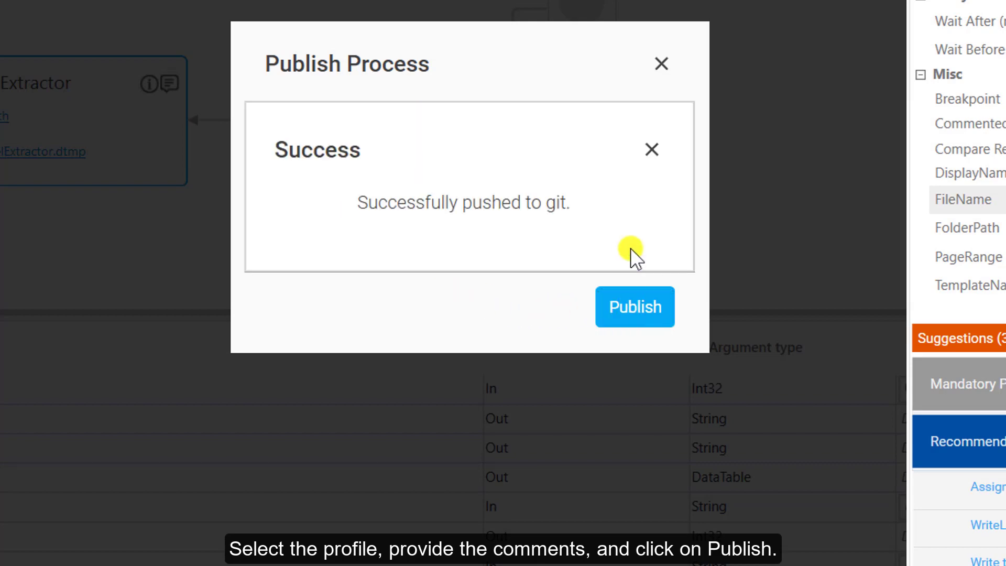
click(653, 156)
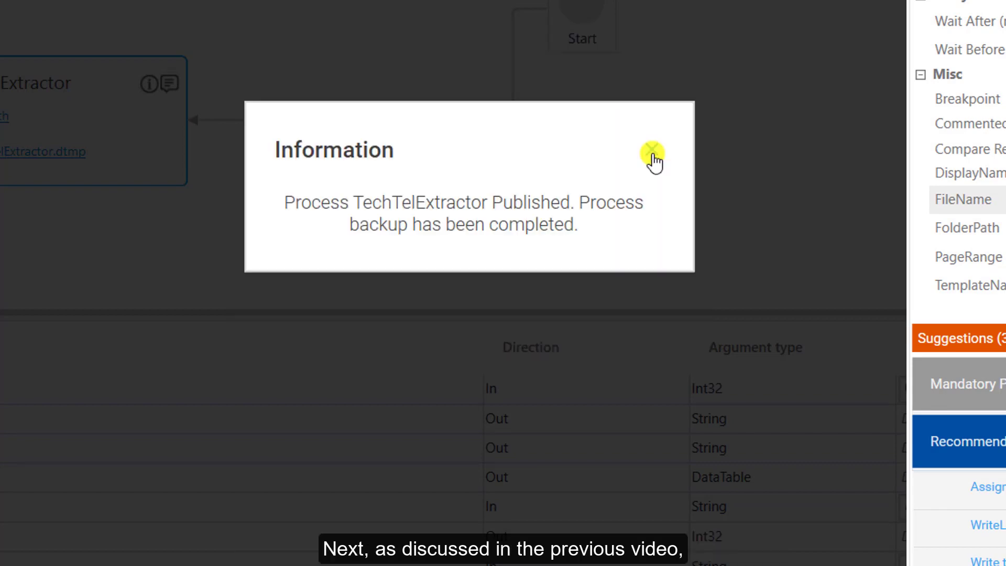
click(710, 196)
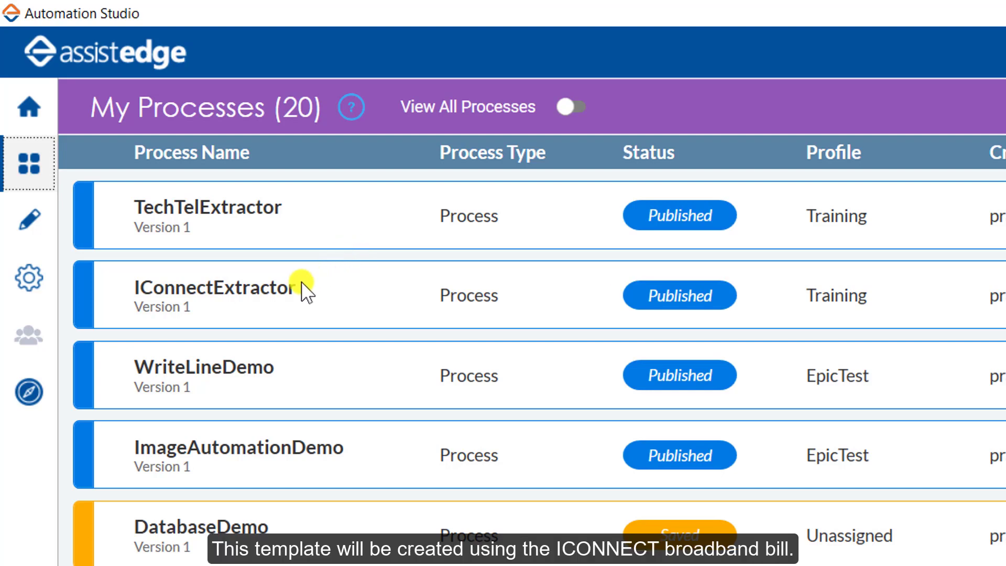
Switch from the My Processes list to the process designer canvas
click(39, 215)
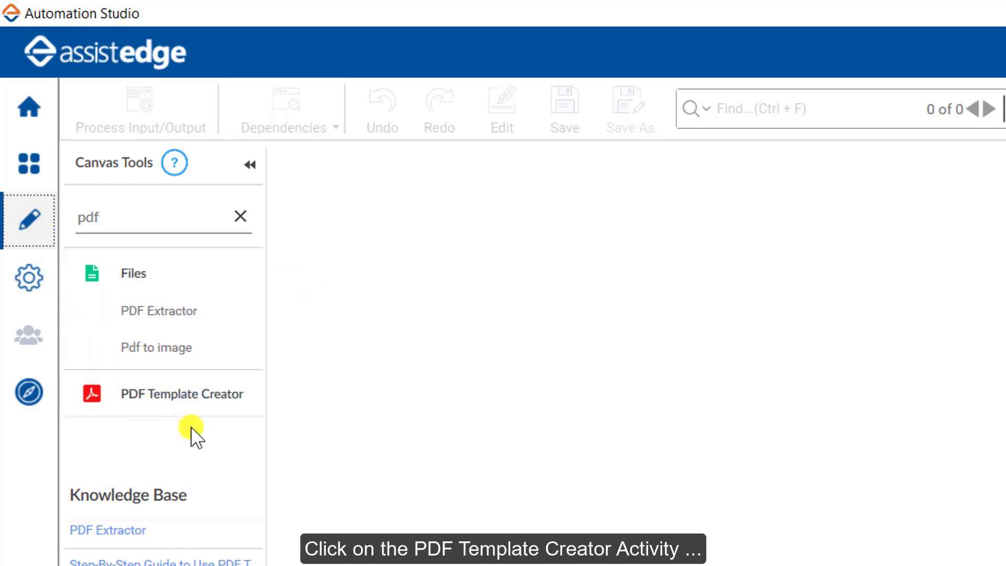
Open 208352793.pdf in PDF Template Creator and create a new template
click(222, 404)
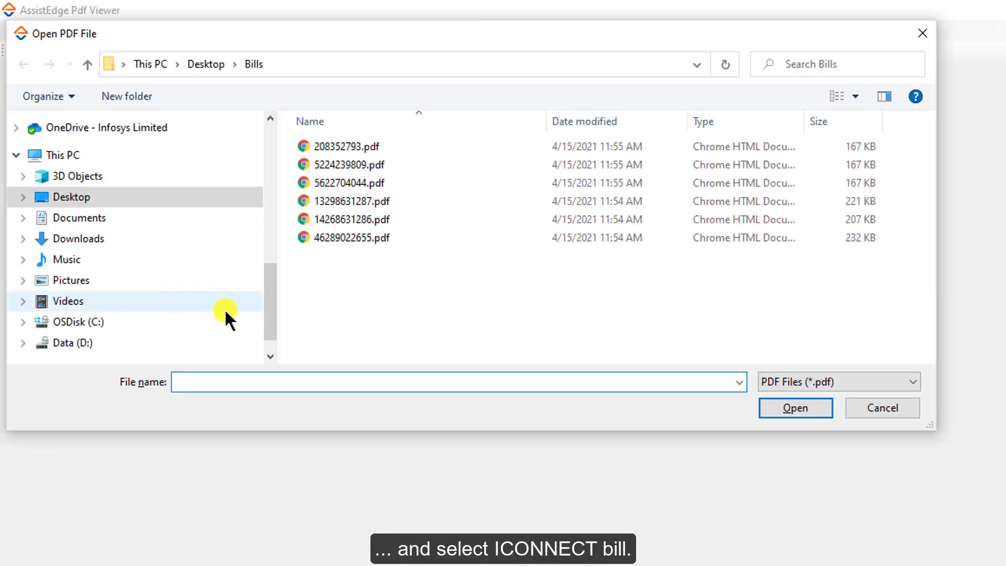
double_click(377, 149)
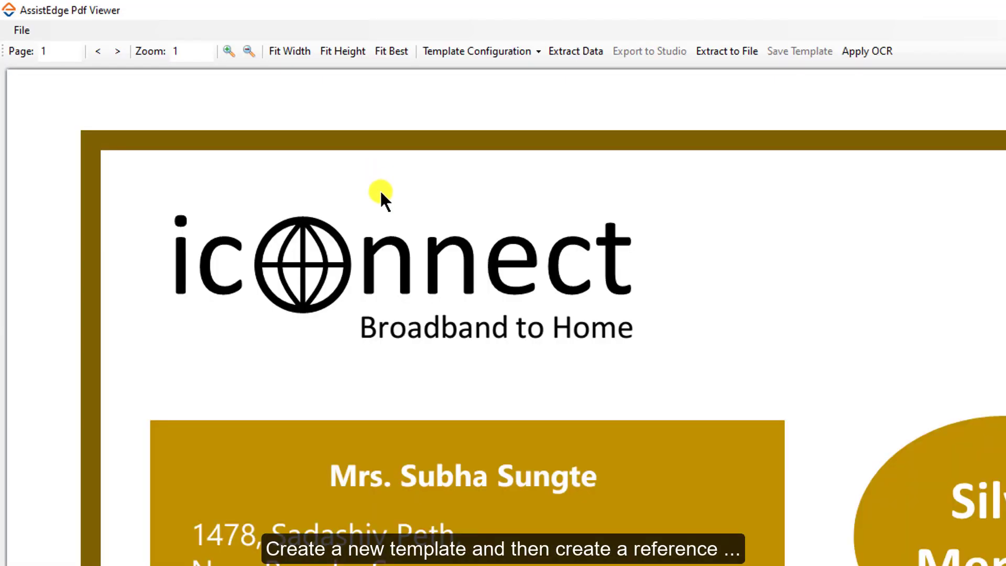
click(520, 51)
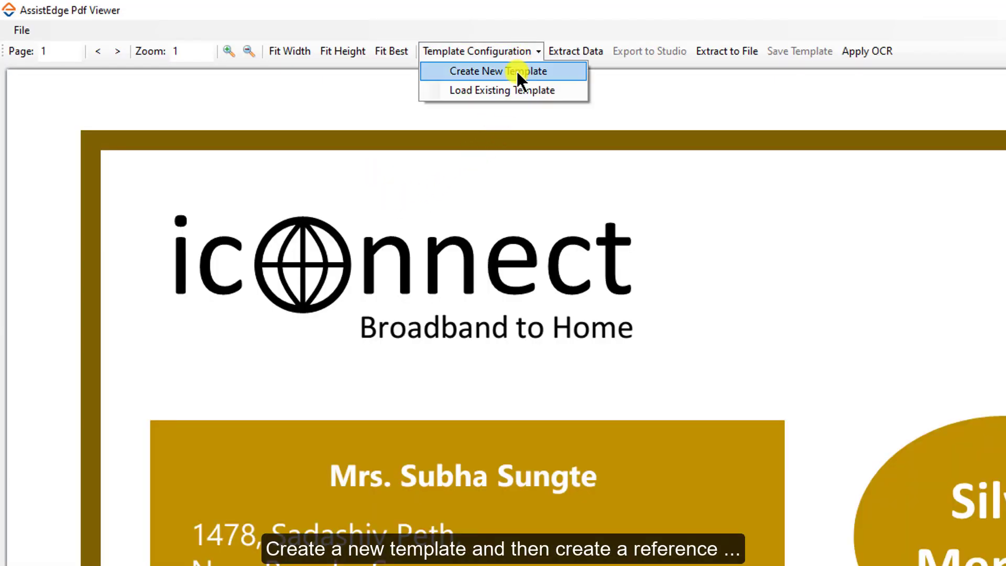
click(516, 70)
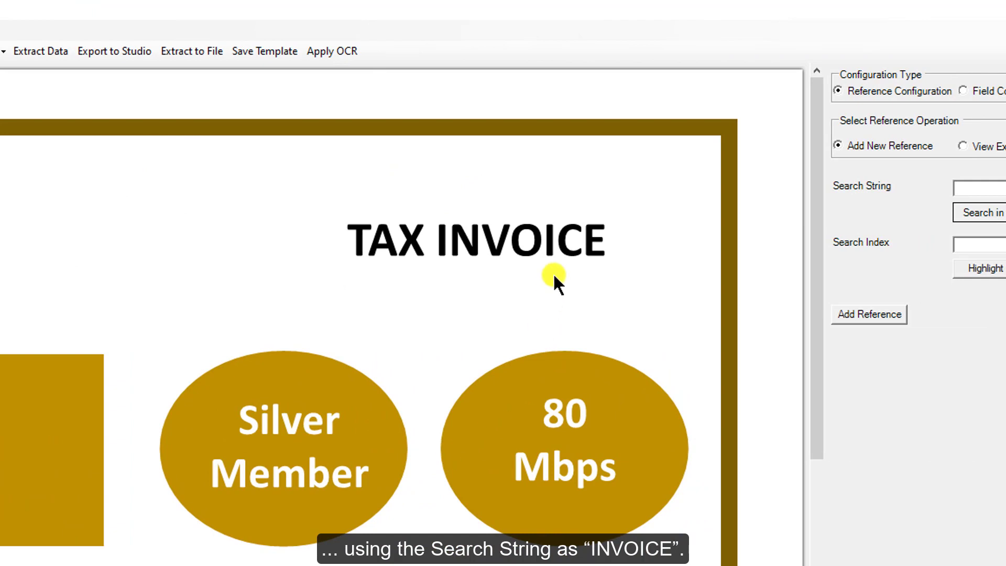
Search the bill for 'INVOICE' to locate the reference heading
click(989, 189)
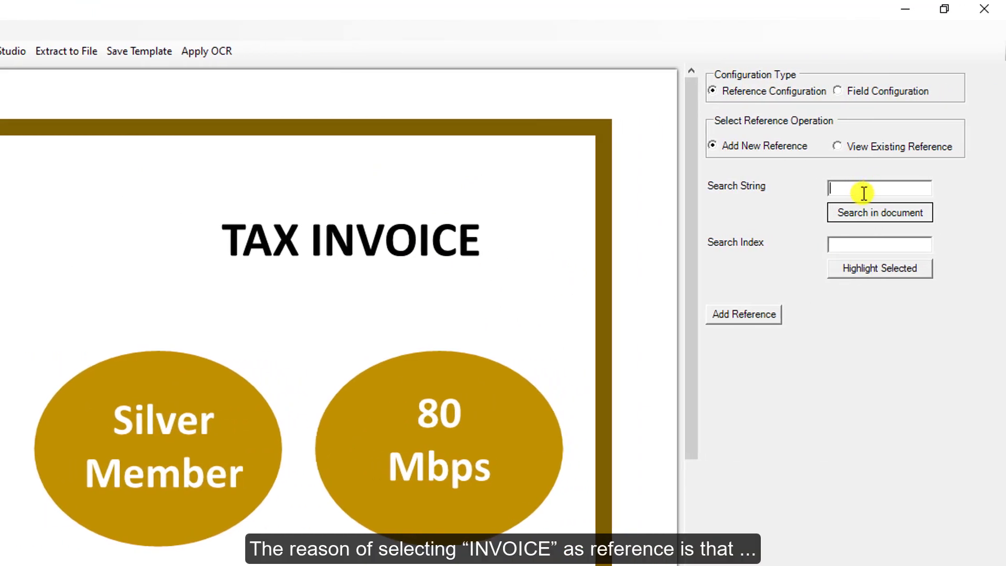
text(INVOICE)
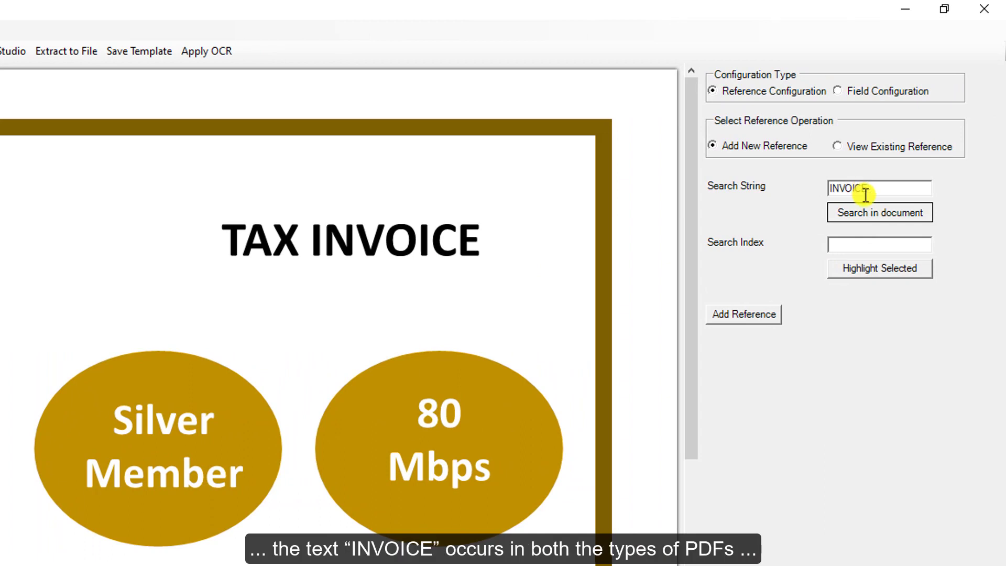
click(874, 214)
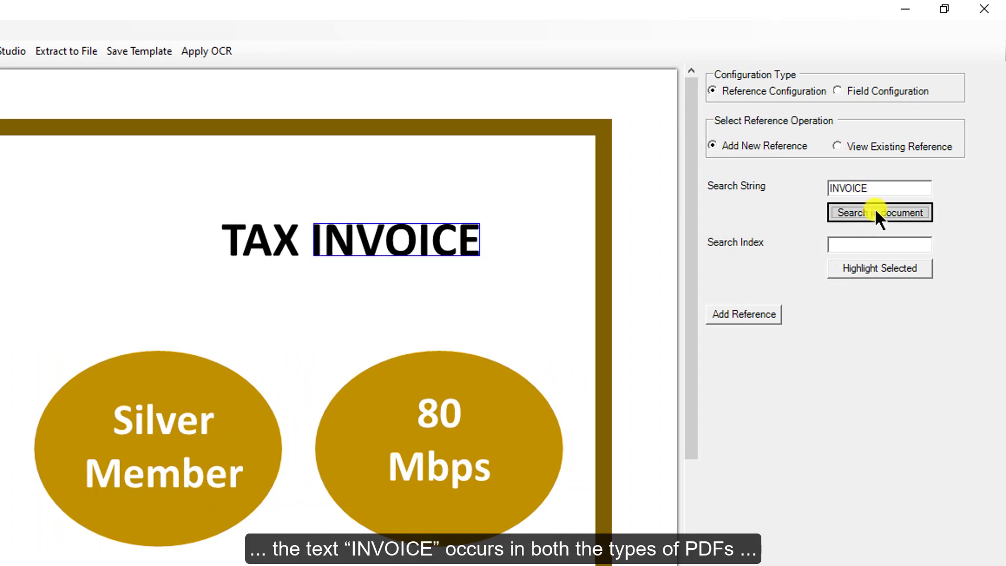